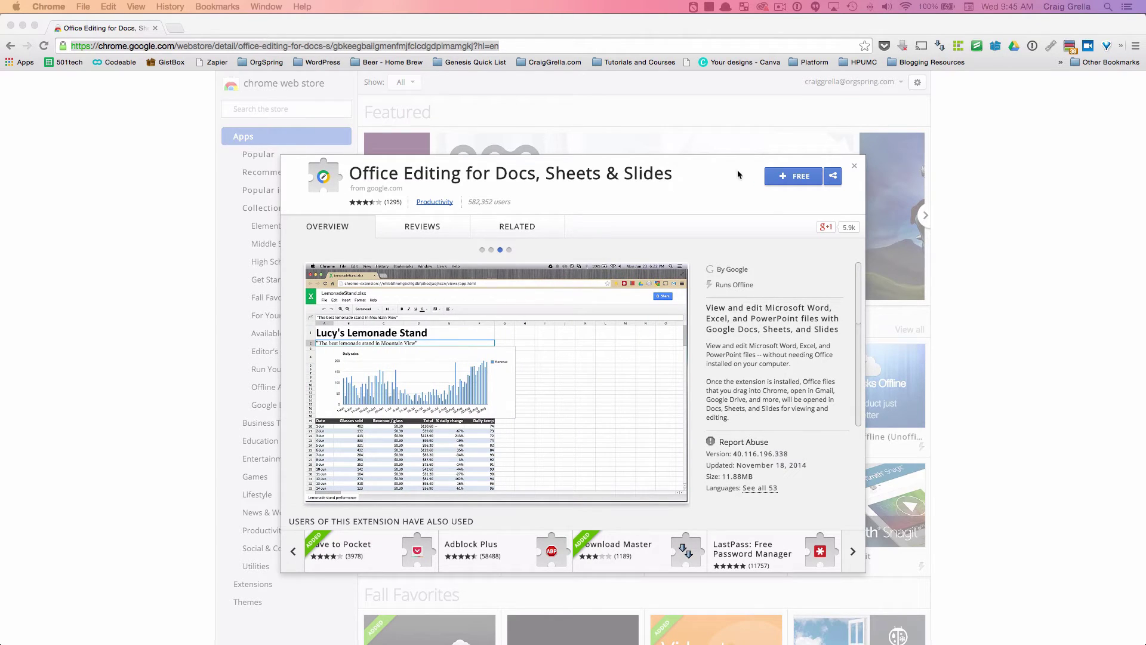
# Add the Office Editing for Docs, Sheets & Slides extension to Chrome, approving its permissions
pyautogui.click(792, 179)
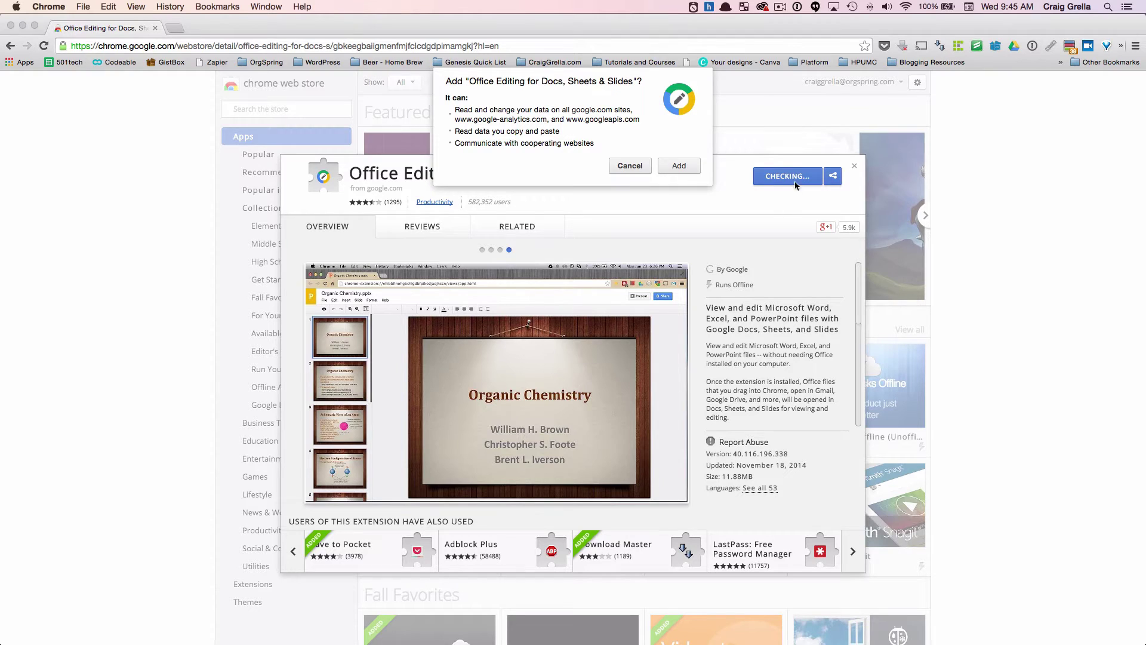
pyautogui.click(678, 166)
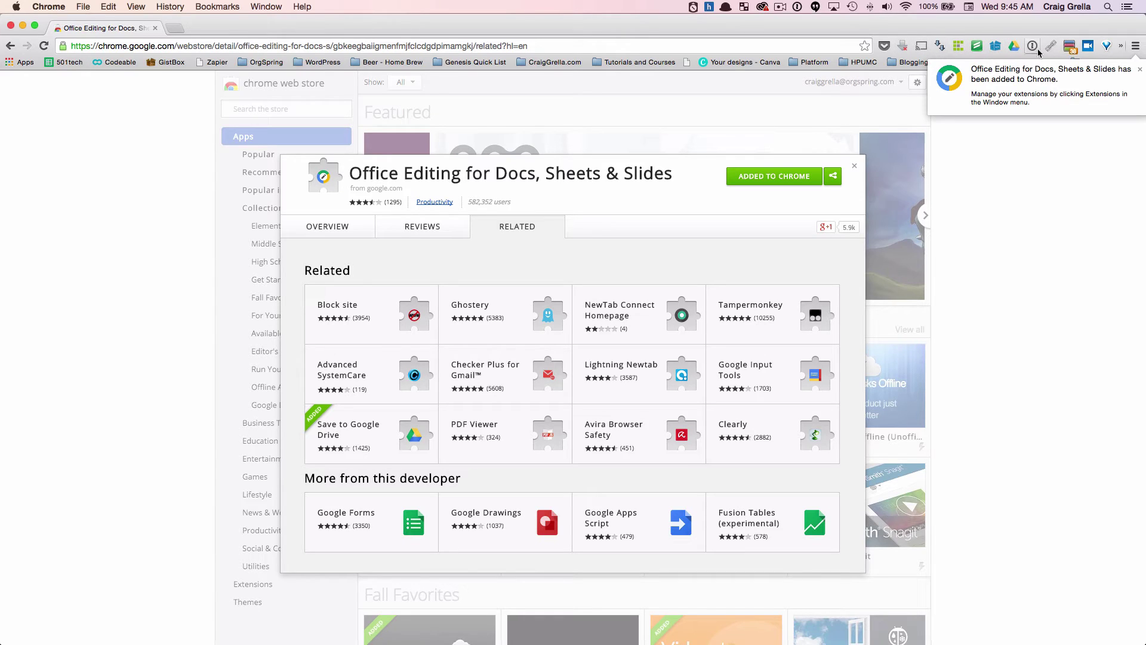
pyautogui.click(1135, 45)
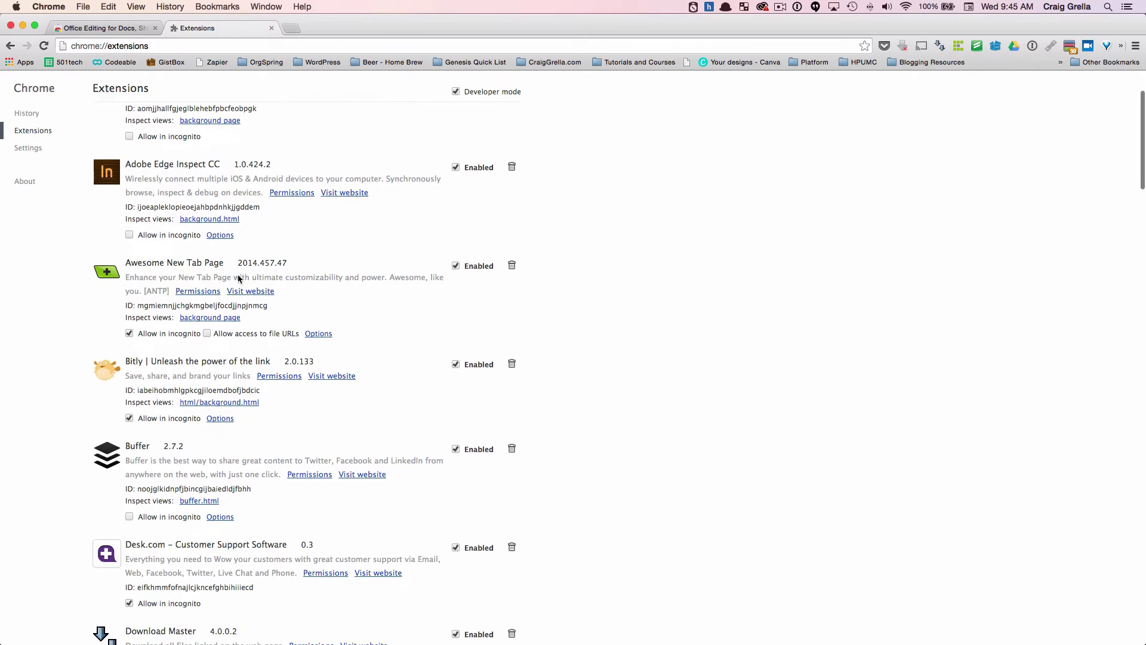
# Scroll the Extensions page to review the installed Google Docs, Sheets and Slides extensions
pyautogui.scroll(-20, 237, 278)
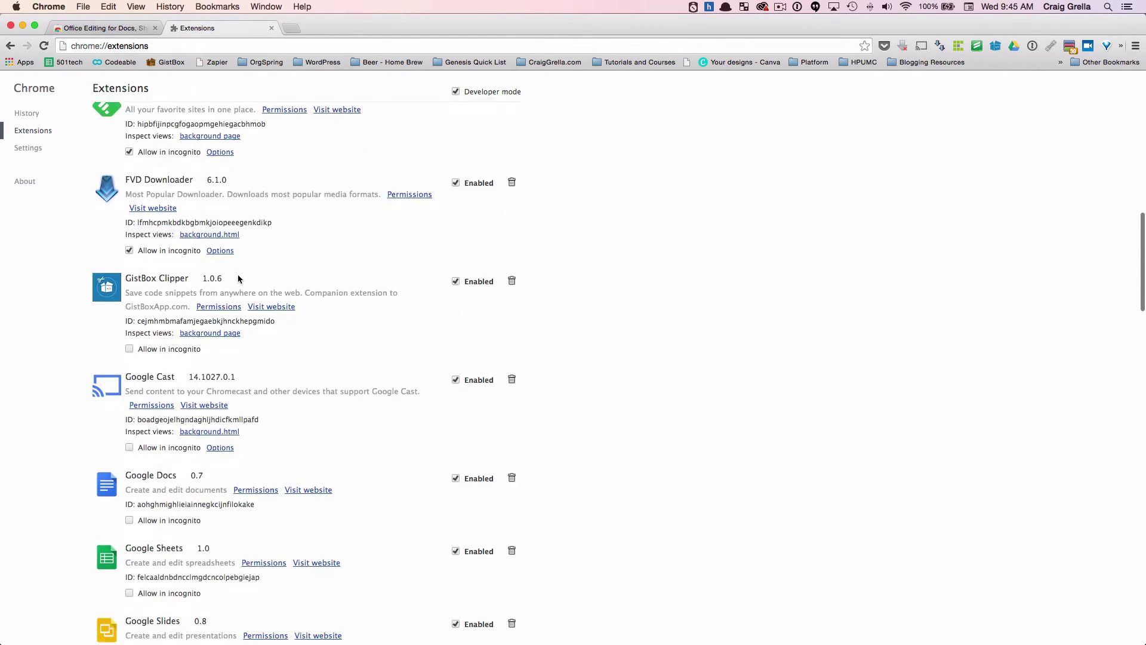
pyautogui.scroll(-12, 238, 278)
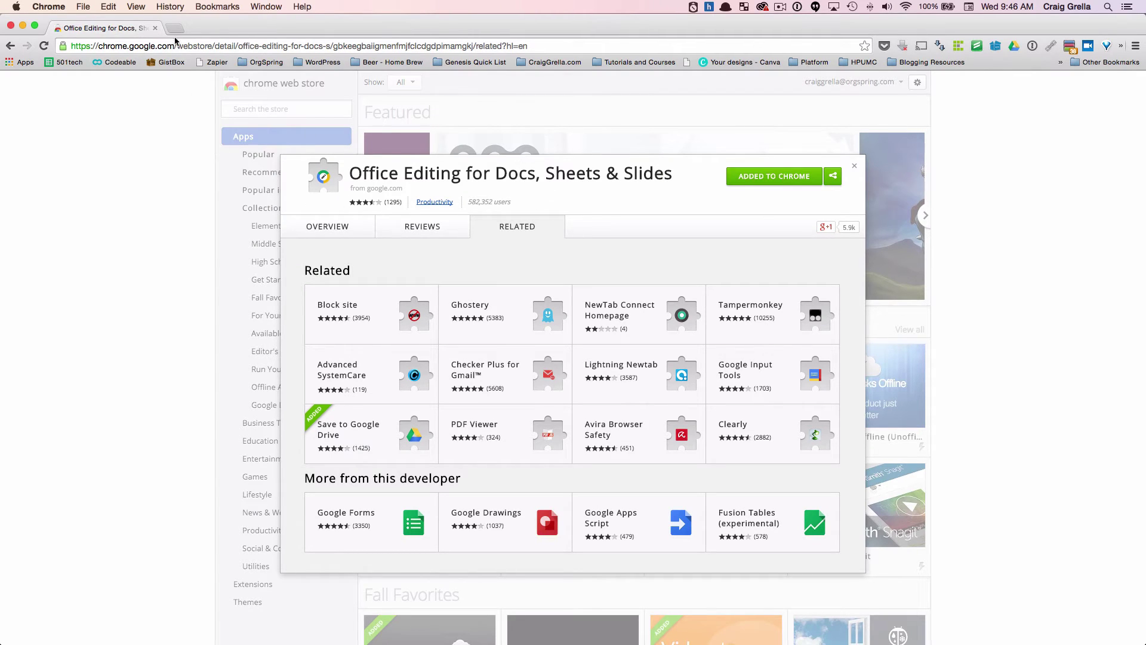
# Upload Testimonials for OrgSpring.docx to My Drive, picking it from files sorted by date modified
pyautogui.click(855, 166)
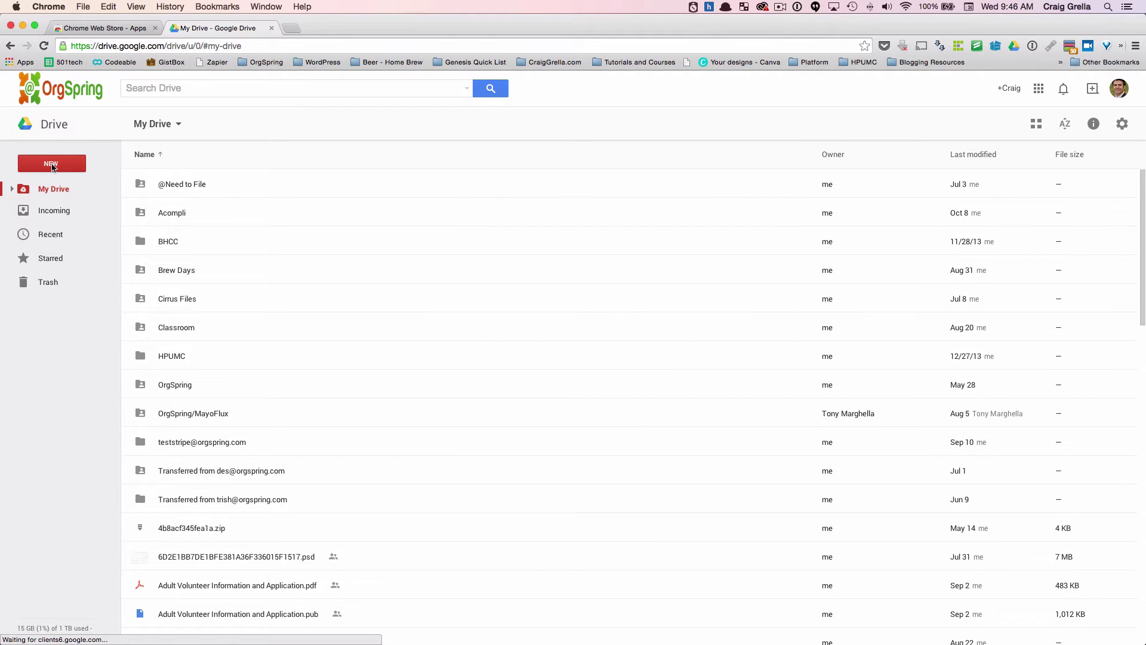
pyautogui.click(50, 165)
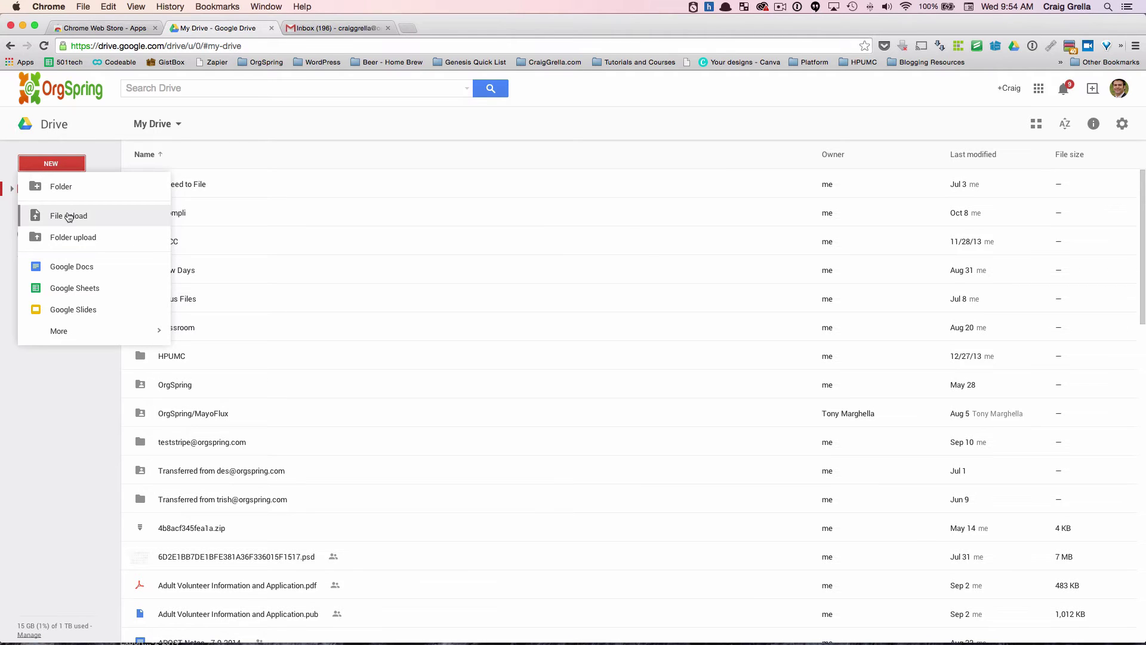
pyautogui.click(68, 217)
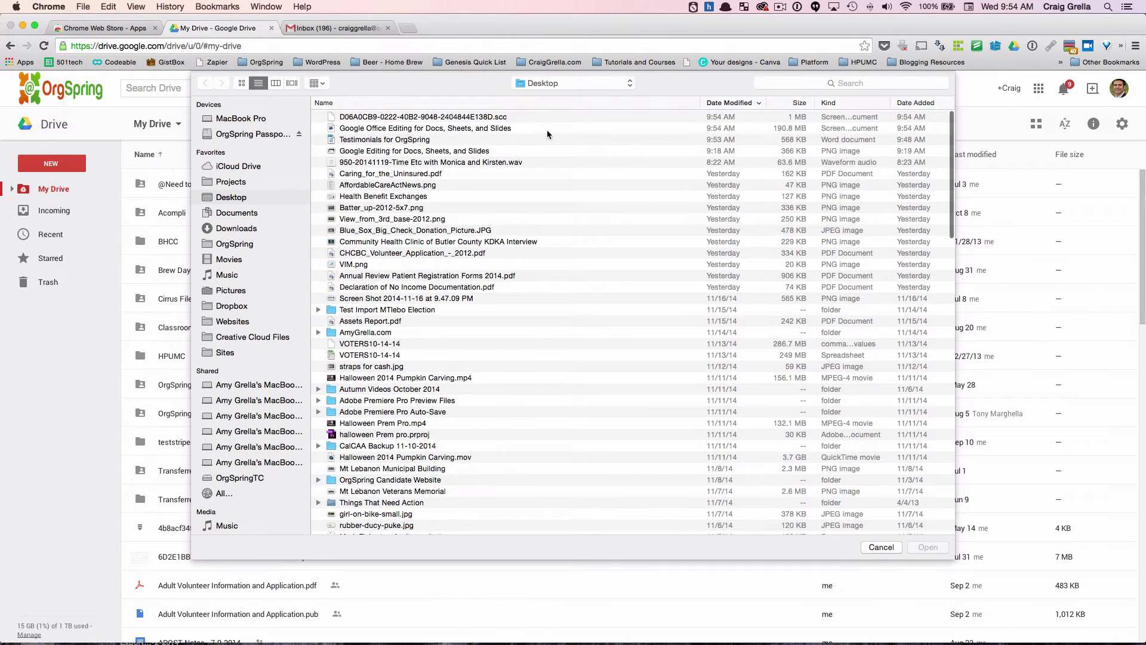
pyautogui.click(715, 104)
pyautogui.click(411, 139)
pyautogui.doubleClick(420, 140)
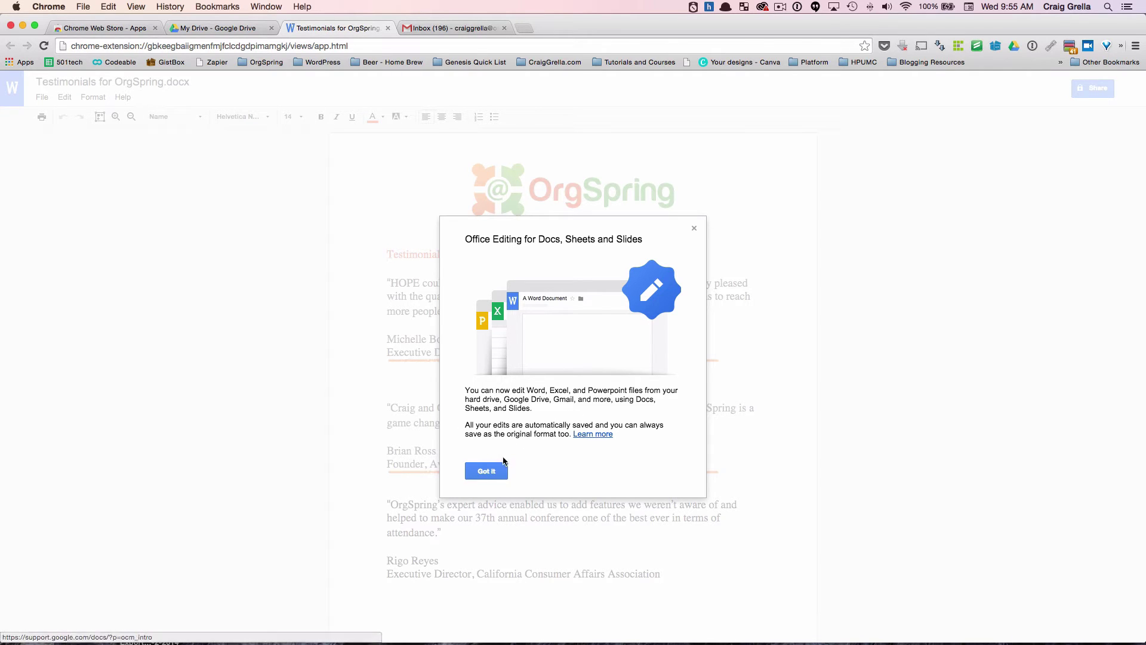
# Dismiss the Office Editing welcome notice and place the cursor in the first testimonial
pyautogui.click(490, 471)
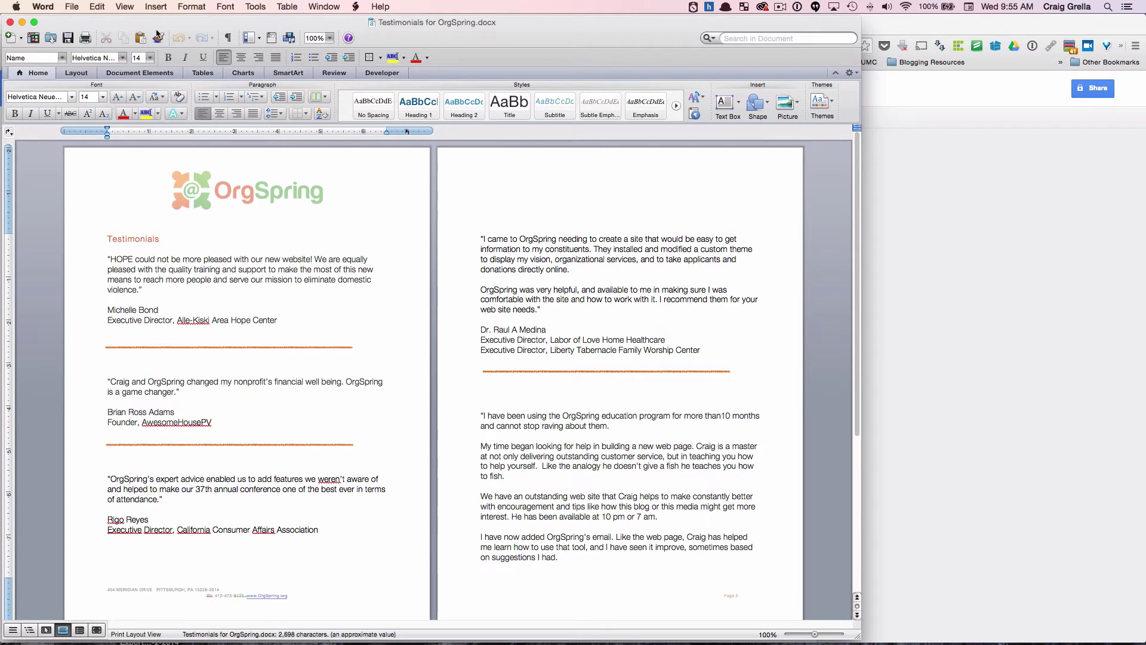
pyautogui.scroll(-1, 296, 327)
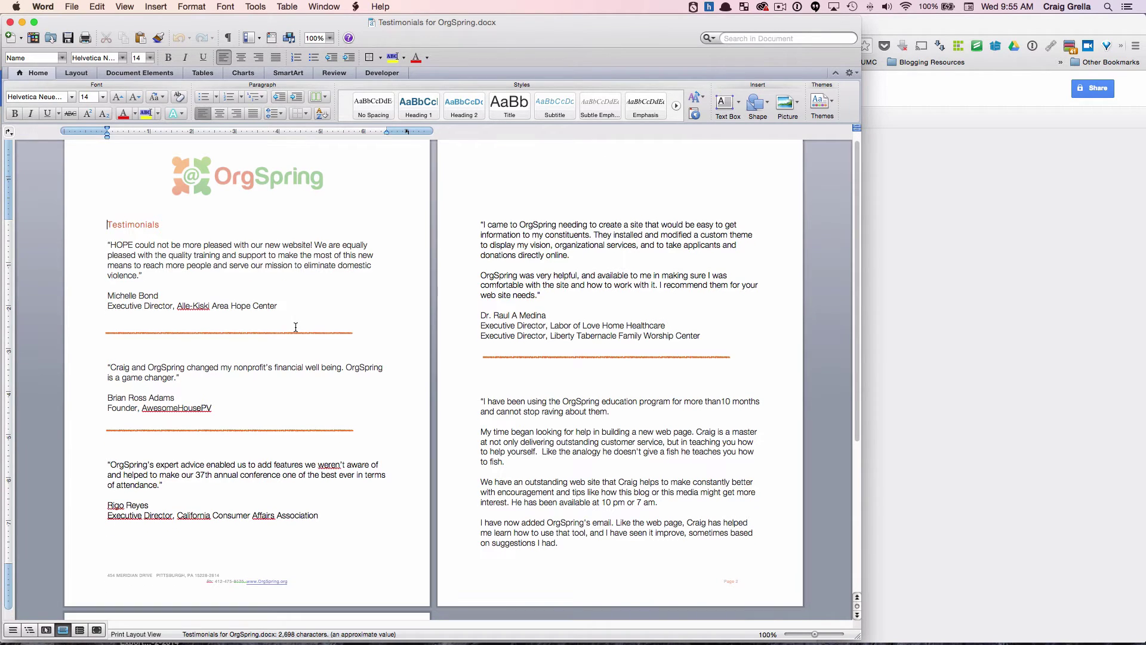
pyautogui.scroll(1, 296, 328)
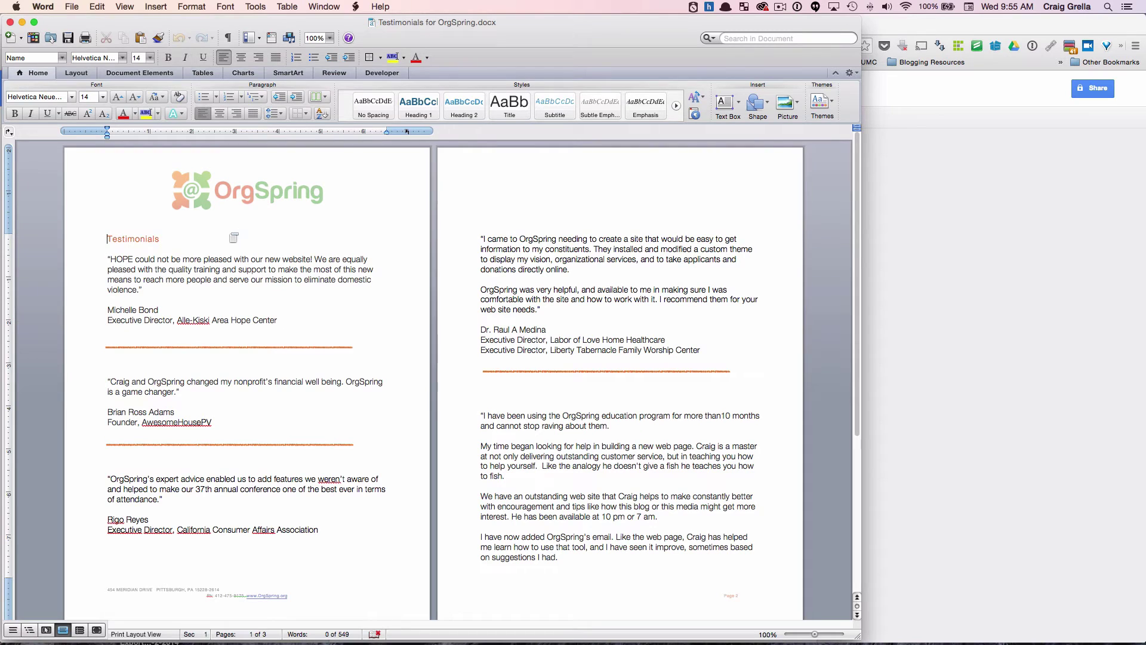
pyautogui.click(191, 267)
pyautogui.scroll(-3, 318, 448)
pyautogui.scroll(3, 330, 422)
# In the browser copy, replace the first testimonial and its signature with 'Add something elese in here.'
pyautogui.click(22, 22)
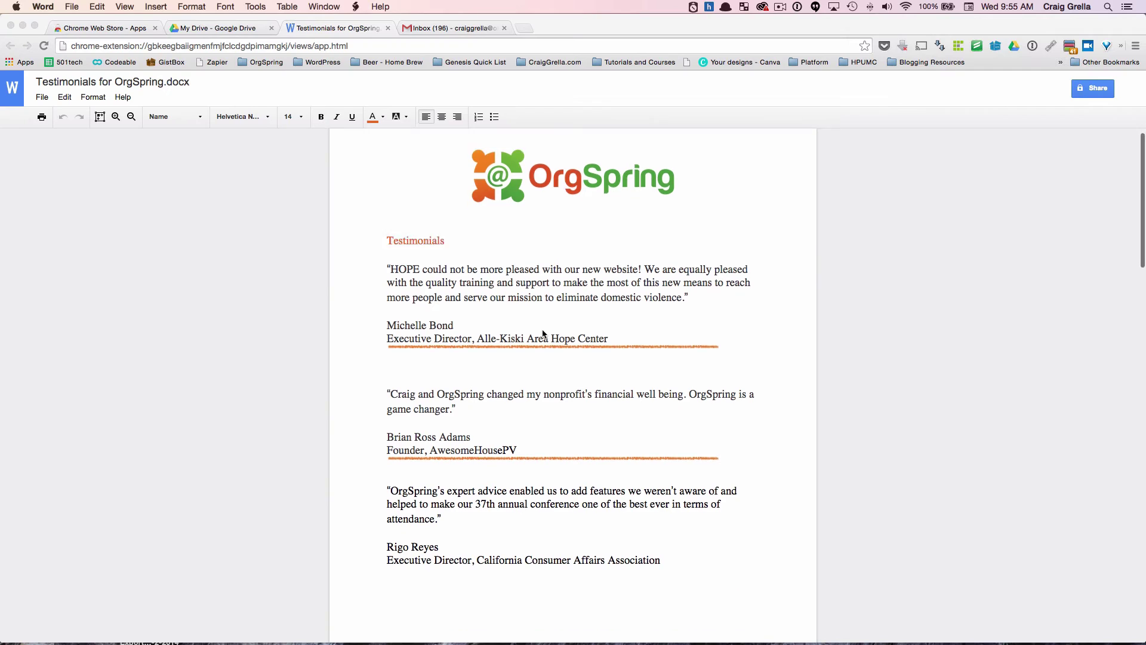
pyautogui.scroll(-10, 544, 334)
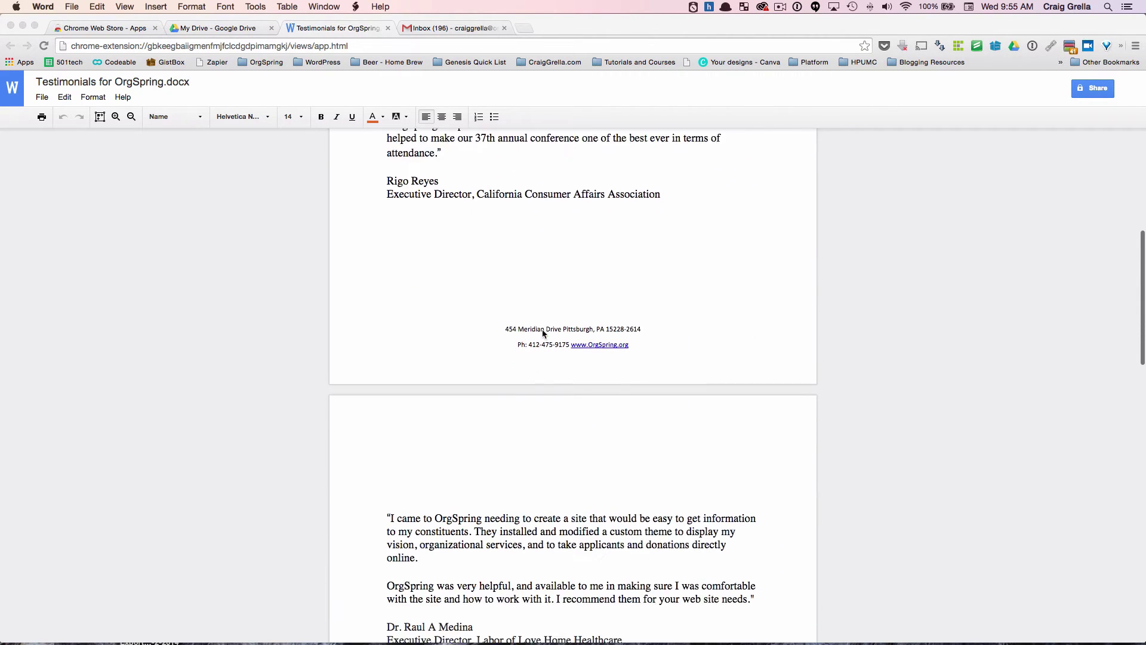
pyautogui.scroll(-12, 543, 333)
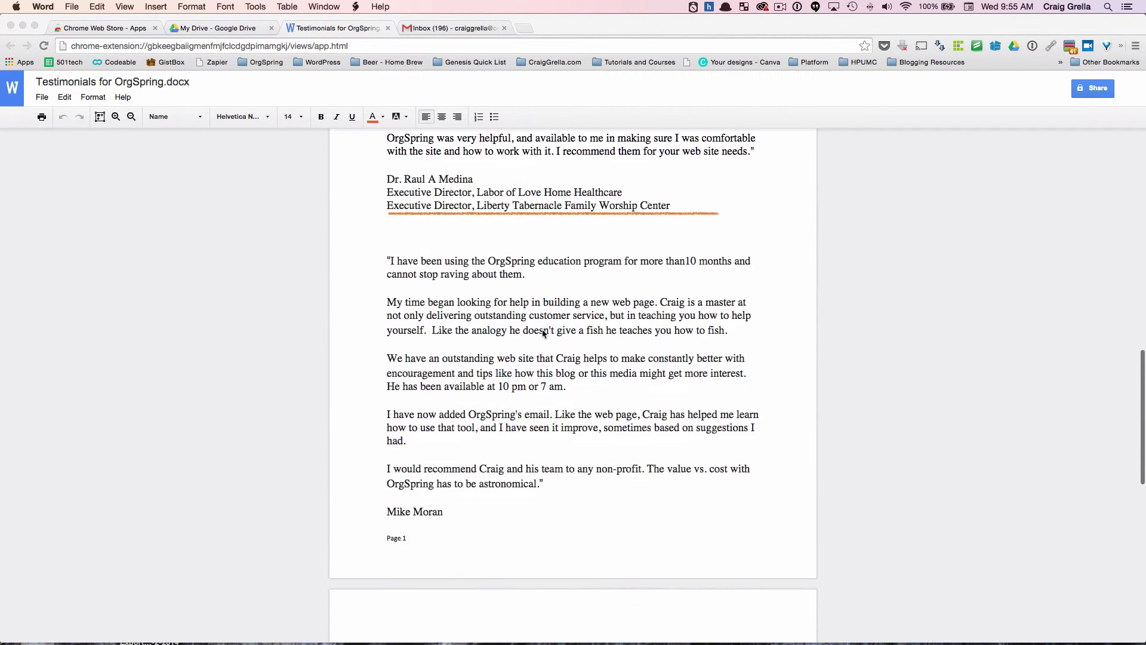
pyautogui.scroll(-14, 544, 333)
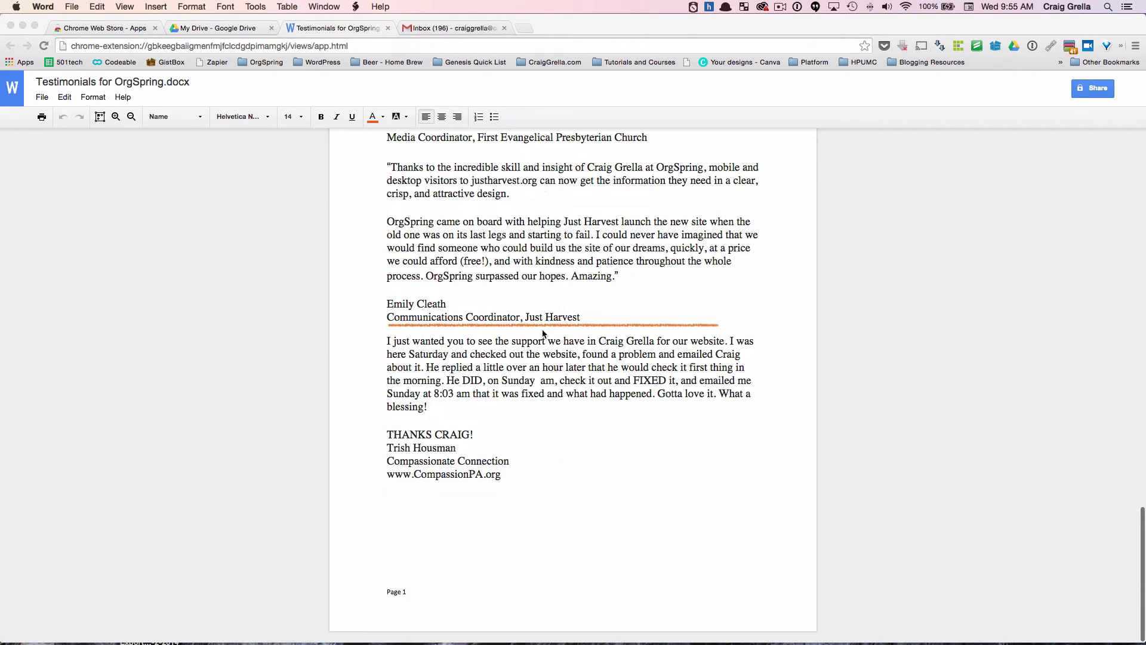
pyautogui.scroll(20, 544, 333)
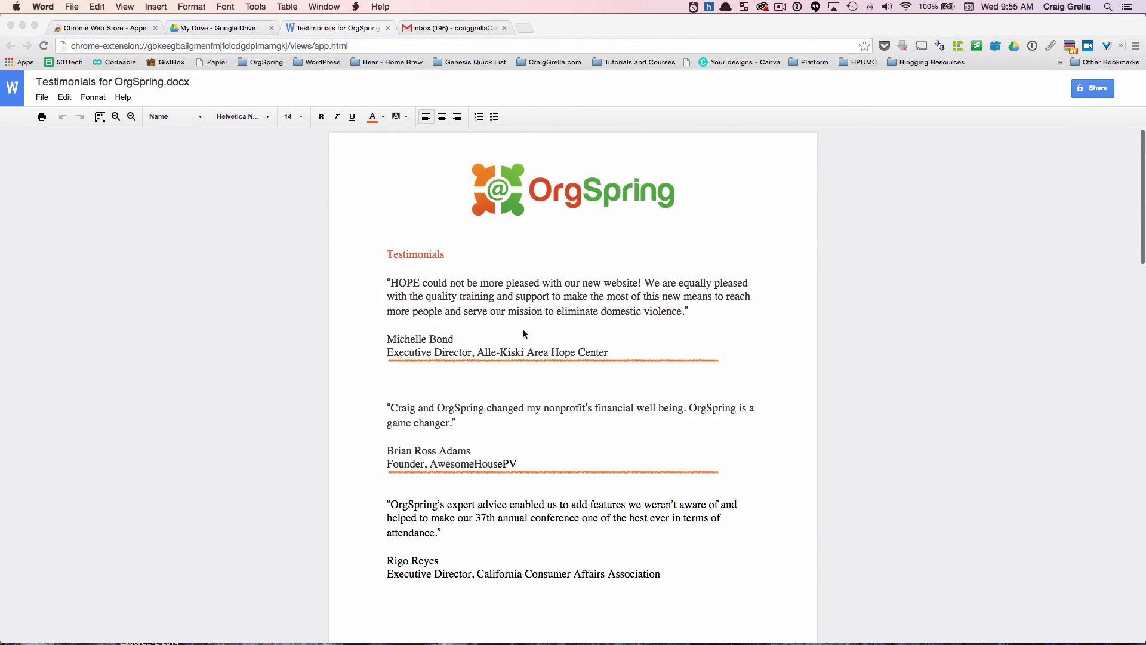
pyautogui.click(507, 332)
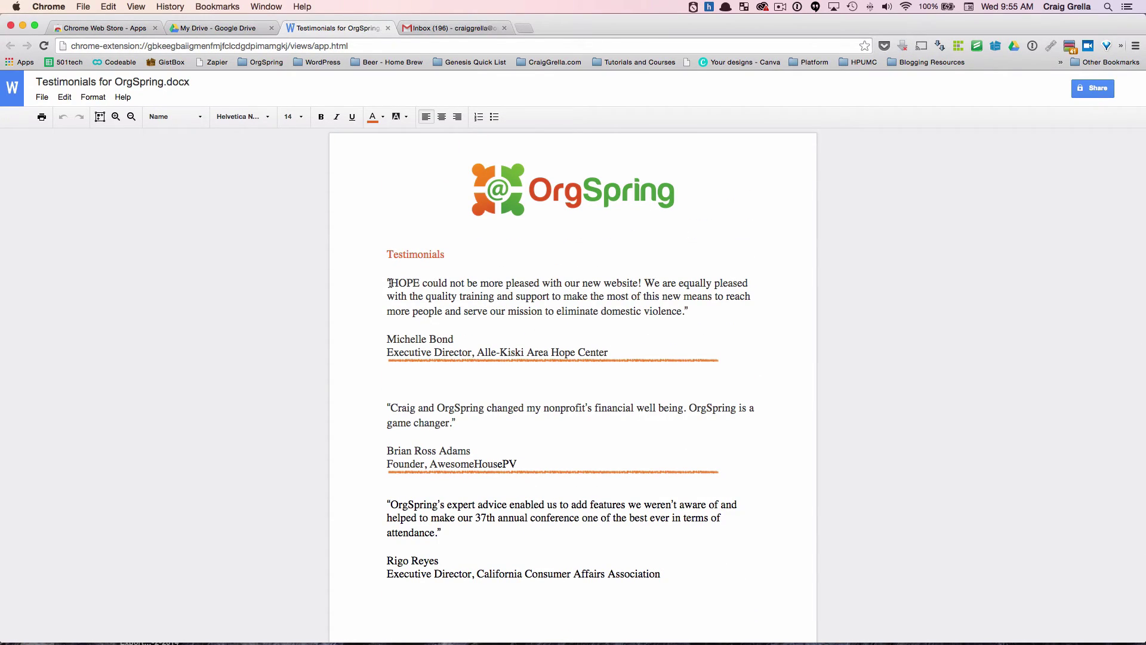
pyautogui.moveTo(387, 283); pyautogui.dragTo(756, 370)
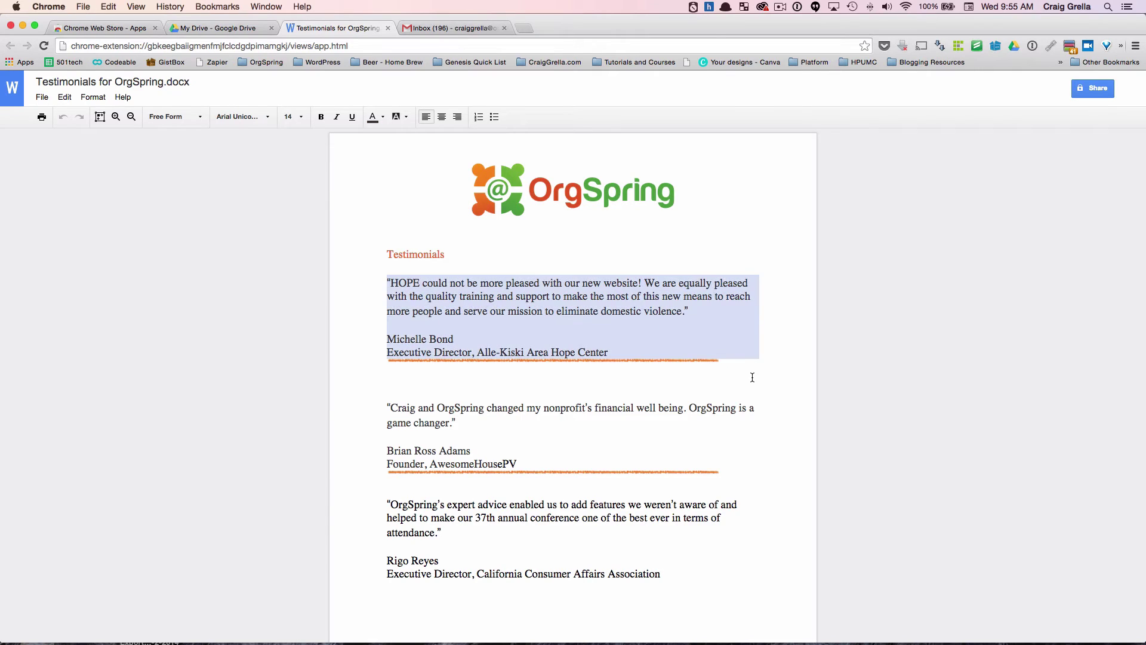
pyautogui.press('BackSpace')
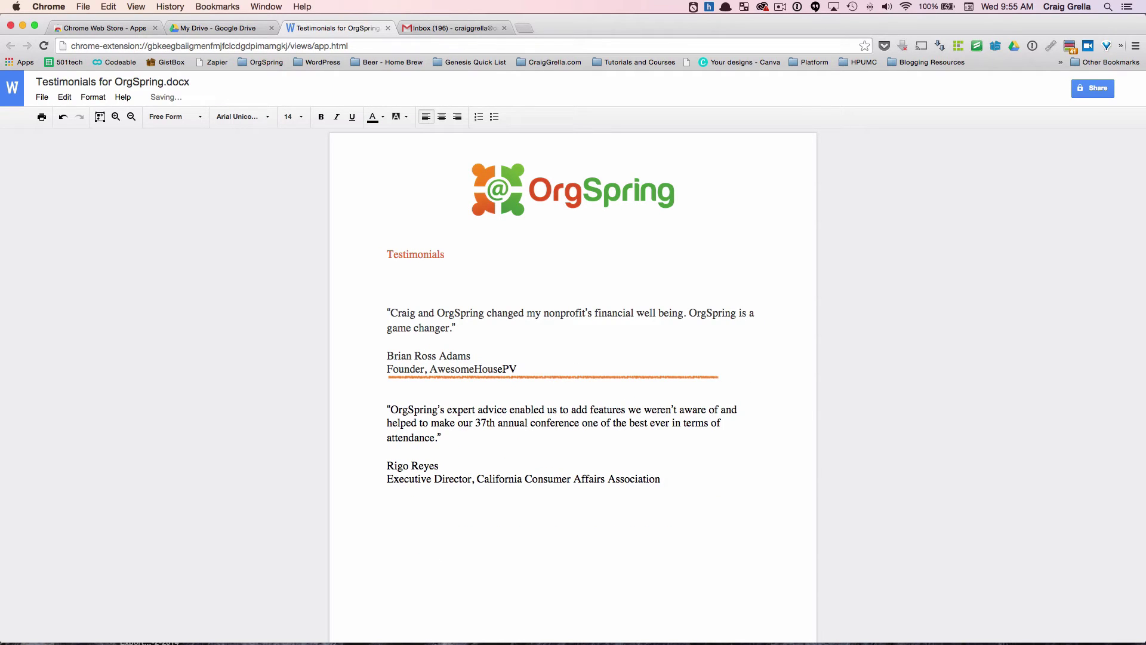
pyautogui.write('Add something elese in here.')
pyautogui.press('Return')
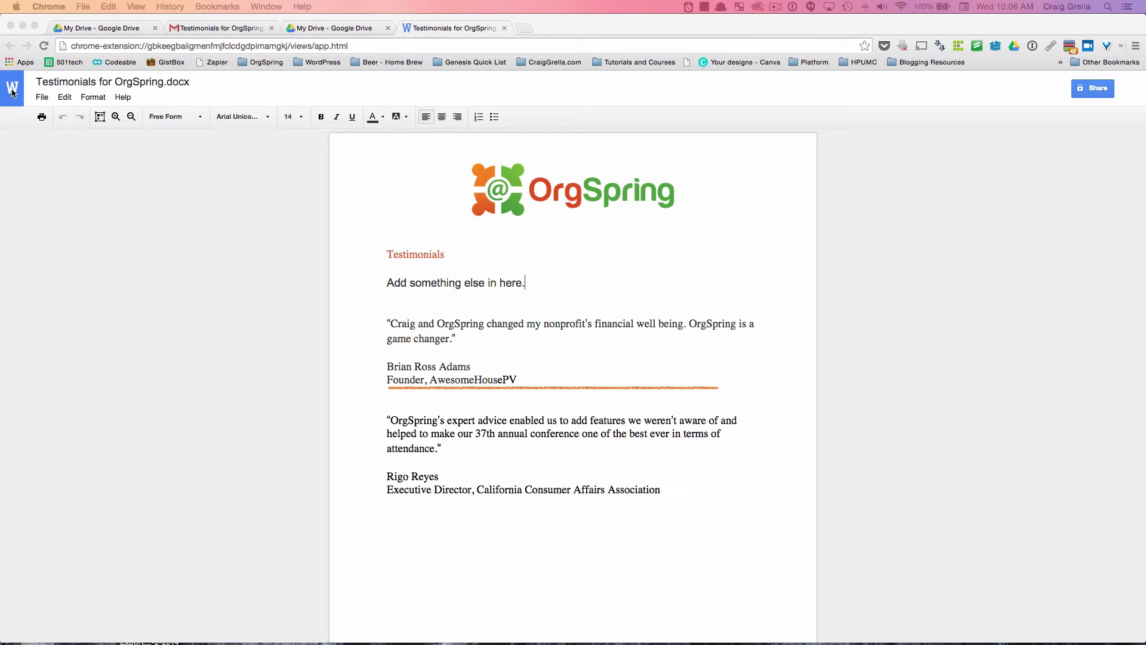
pyautogui.click(44, 98)
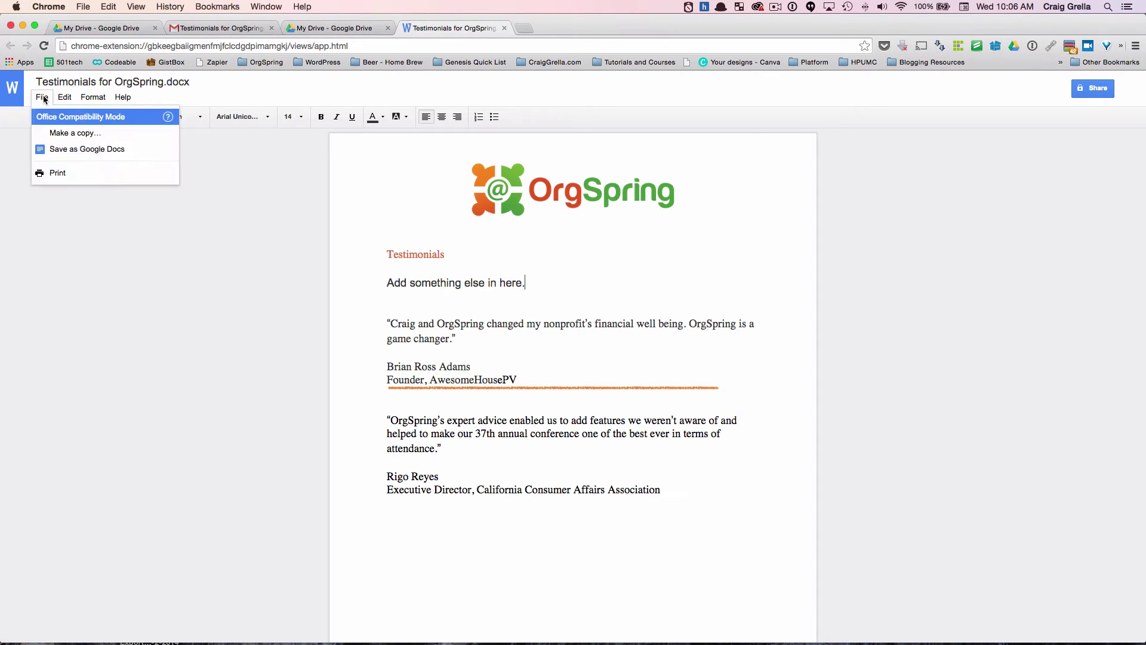
pyautogui.moveTo(64, 97)
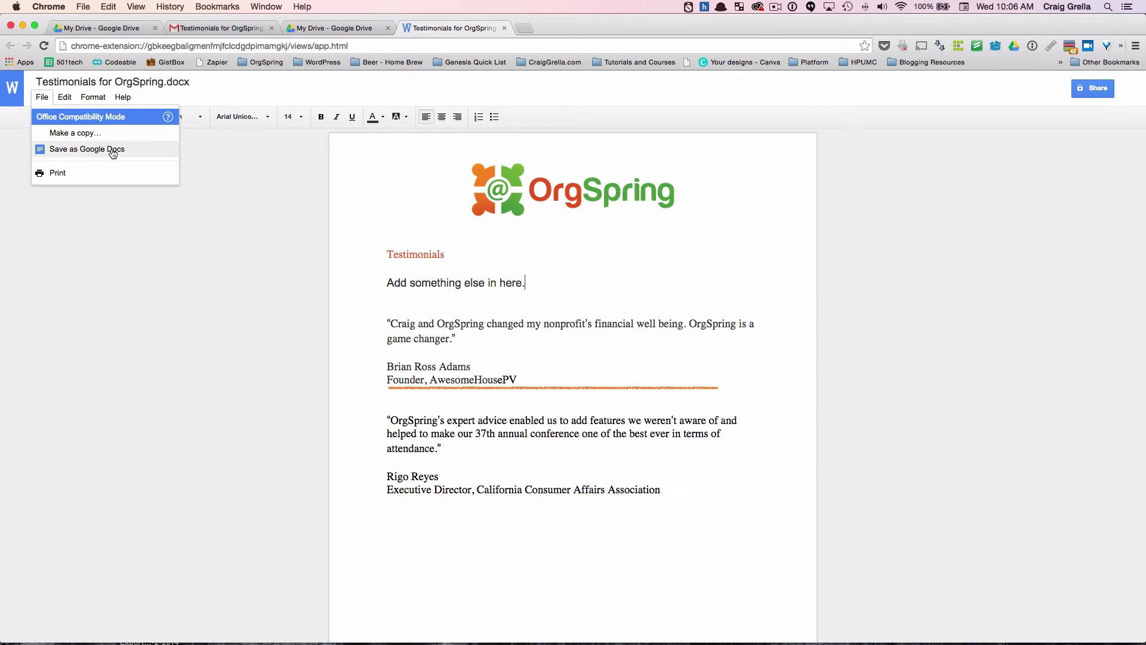
pyautogui.click(129, 117)
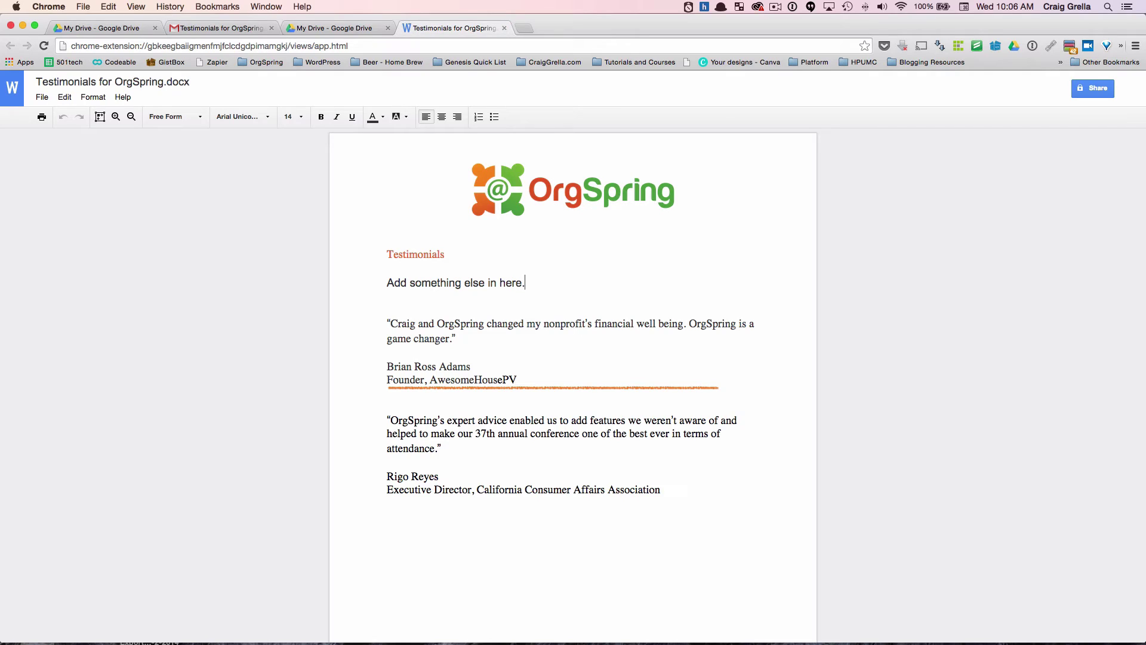
# Add the sentence 'Here's another change.' after the first line, then close the document
pyautogui.write("Here's another cha")
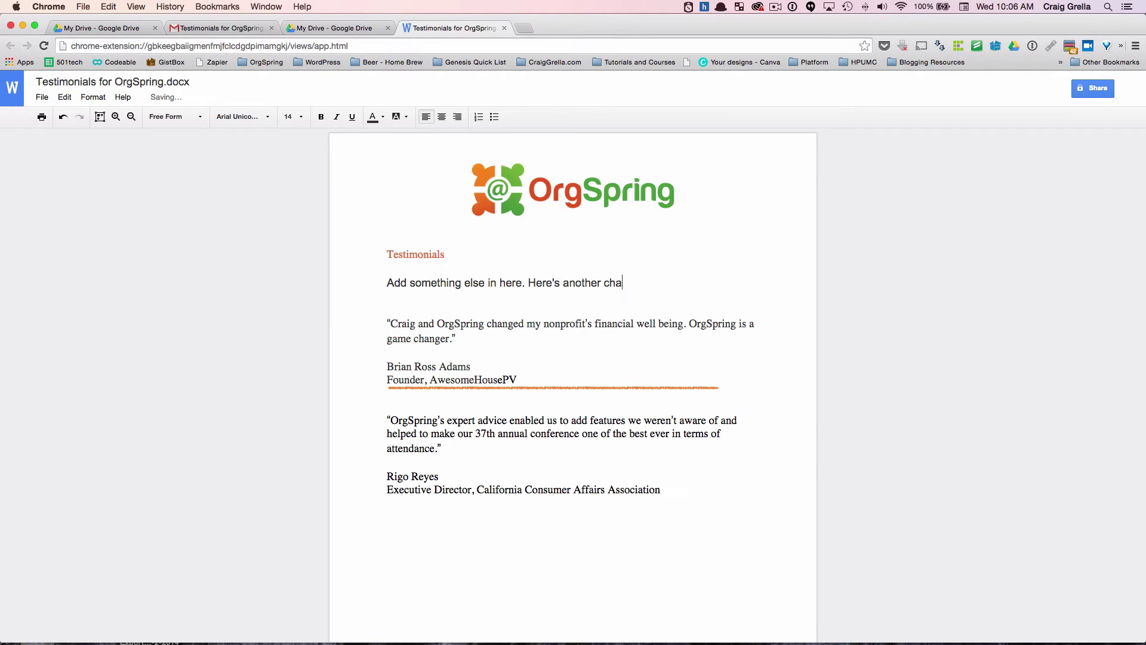
pyautogui.write('nge.')
pyautogui.click(575, 248)
pyautogui.click(504, 27)
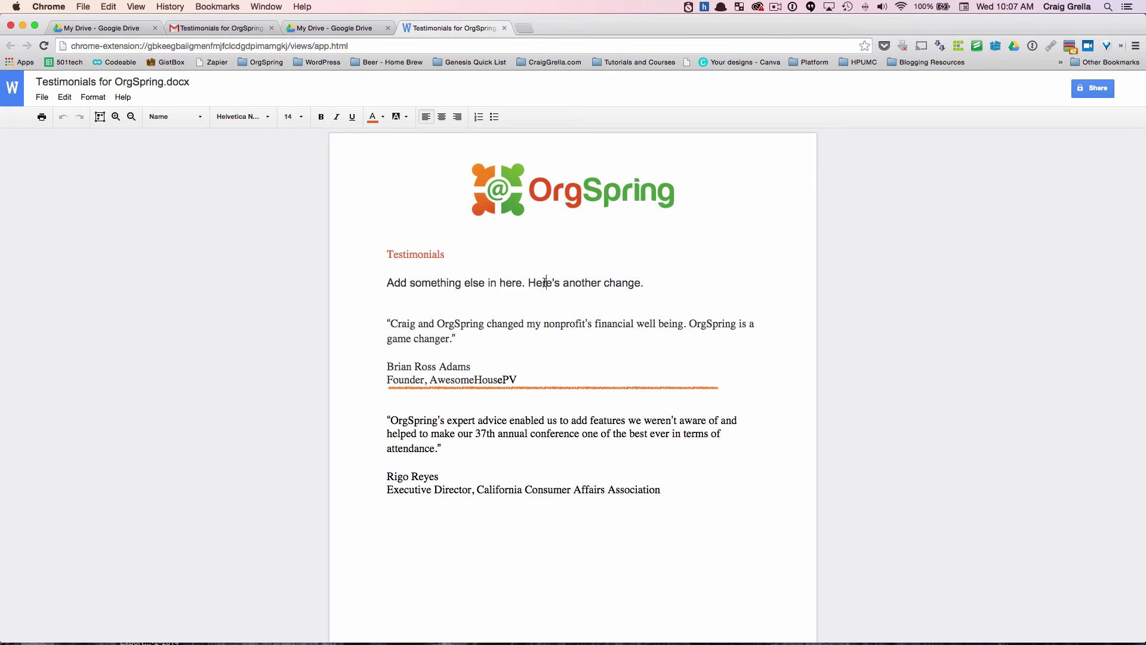
pyautogui.moveTo(546, 282); pyautogui.dragTo(657, 282)
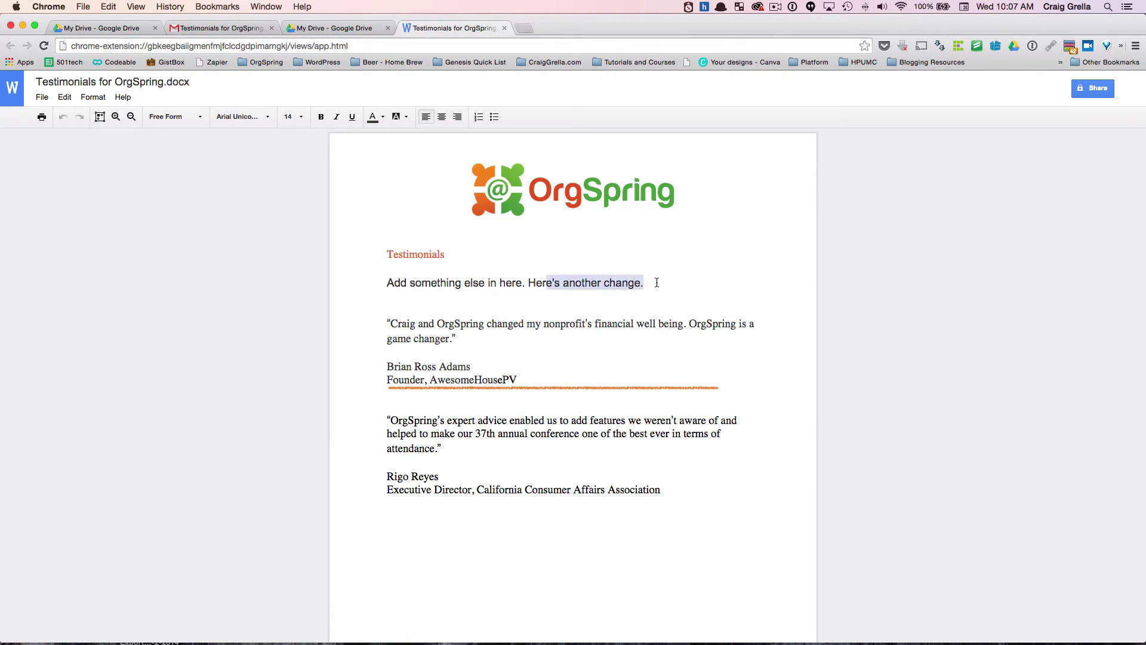
pyautogui.click(642, 286)
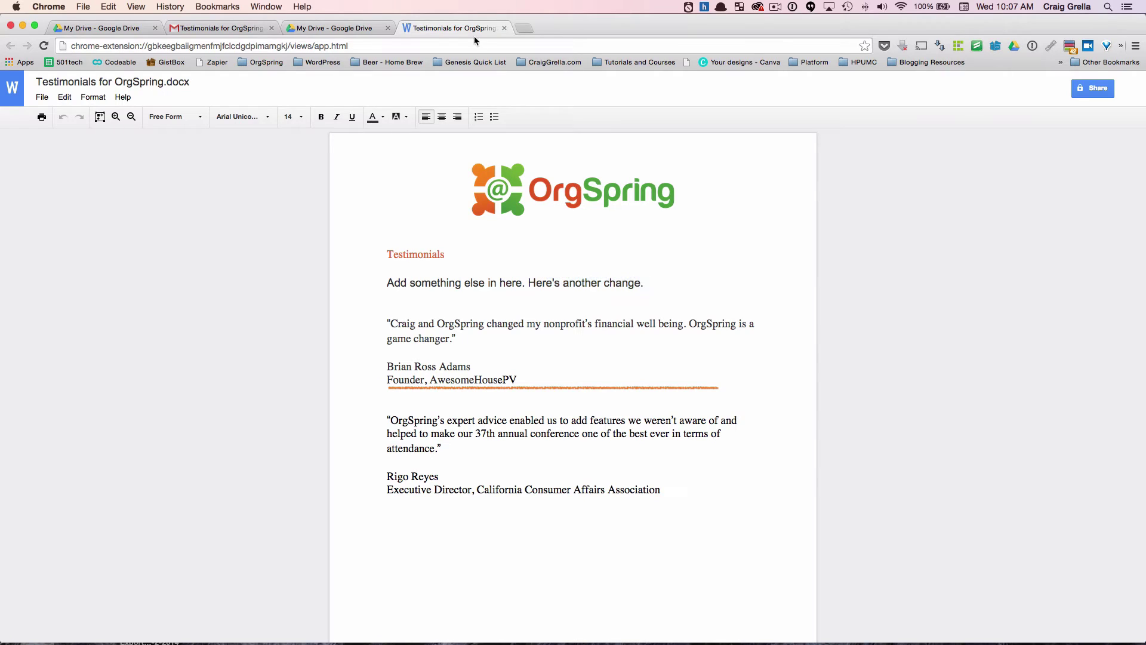
pyautogui.click(504, 28)
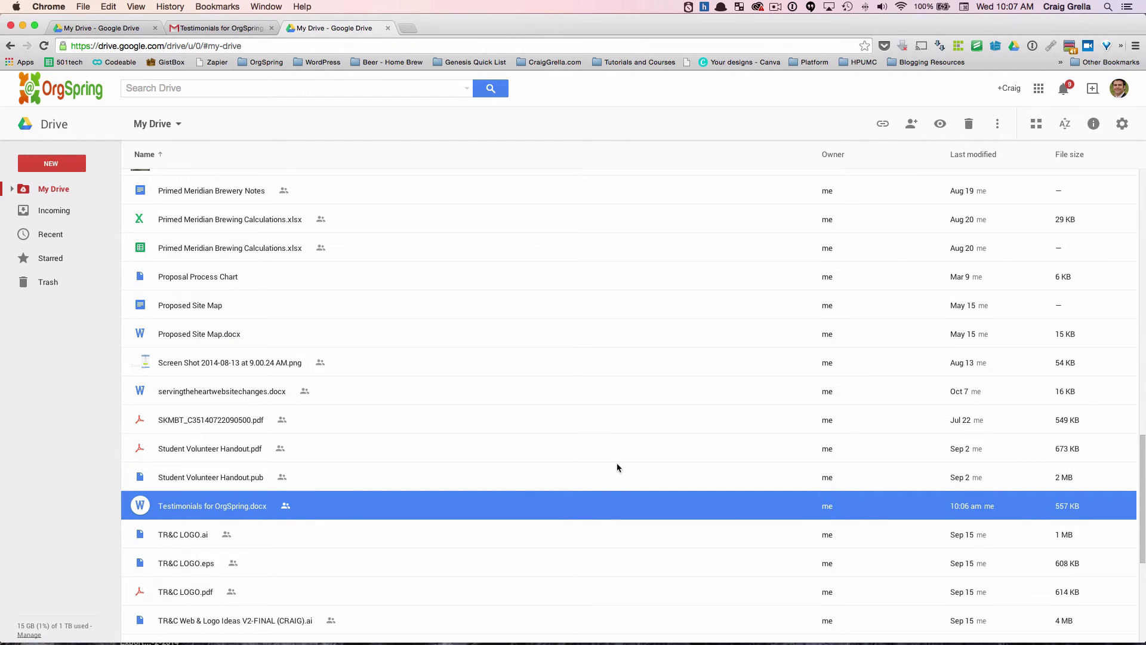
# Share Testimonials for OrgSpring.docx with a colleague, entering their name, and send the invitation
pyautogui.click(911, 125)
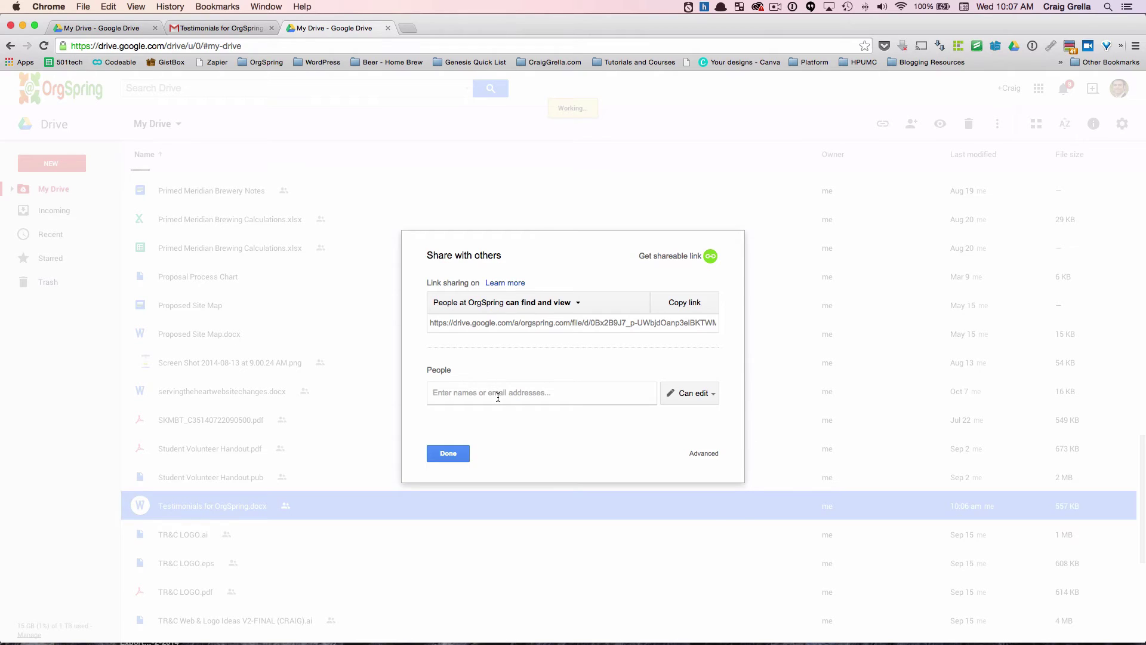
pyautogui.write('craigg')
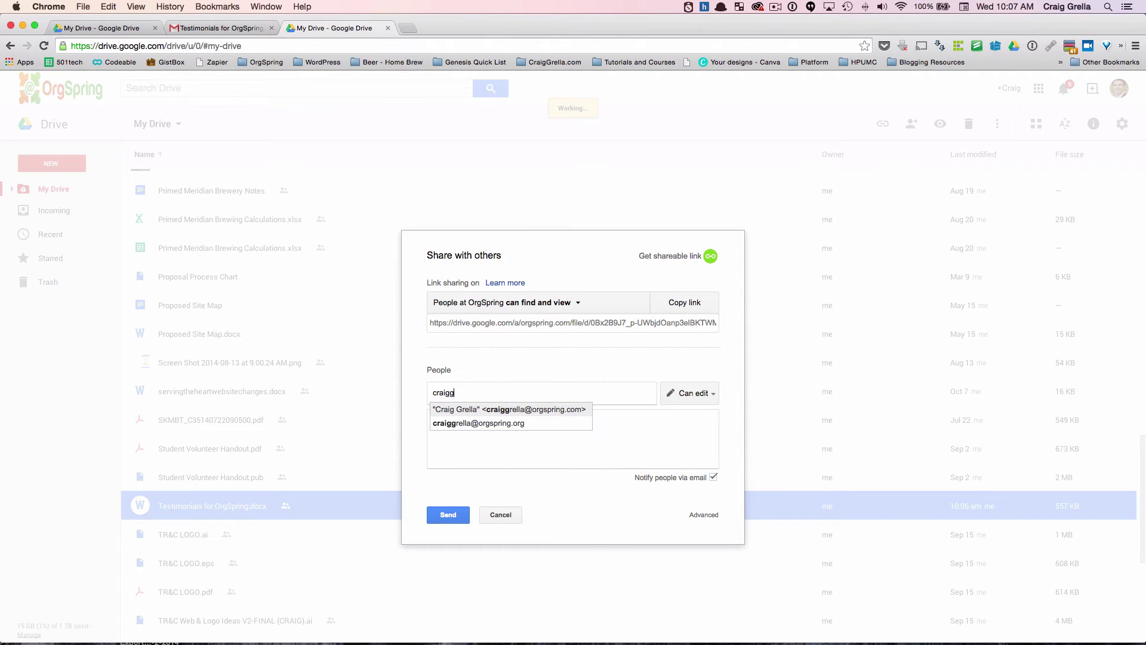
pyautogui.press('Return')
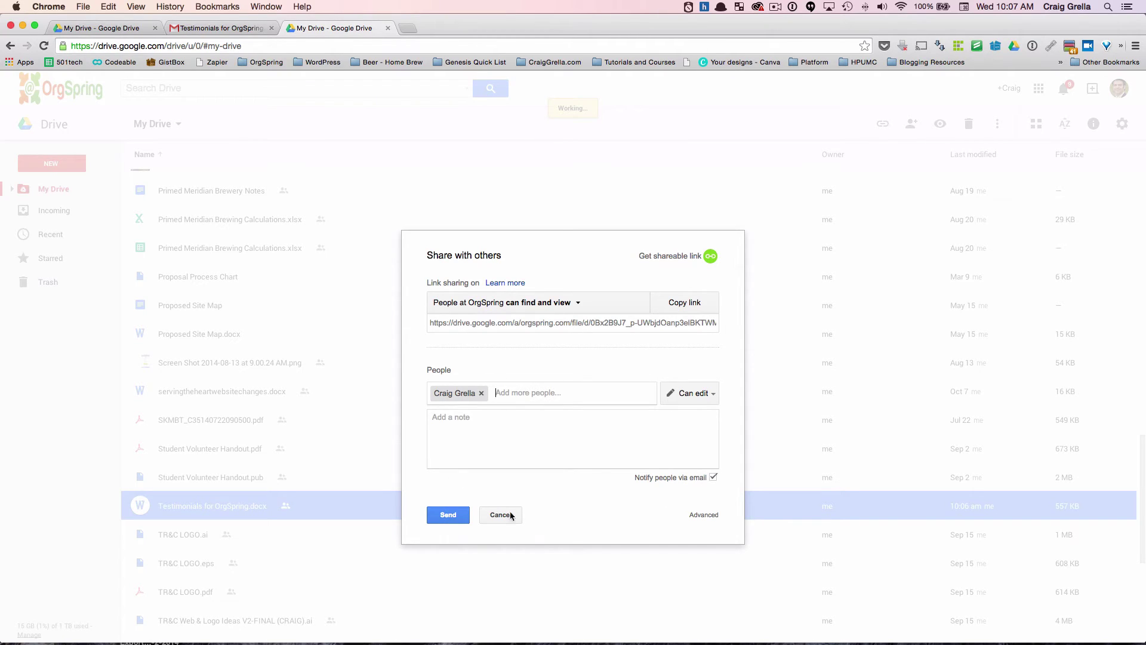
pyautogui.click(452, 517)
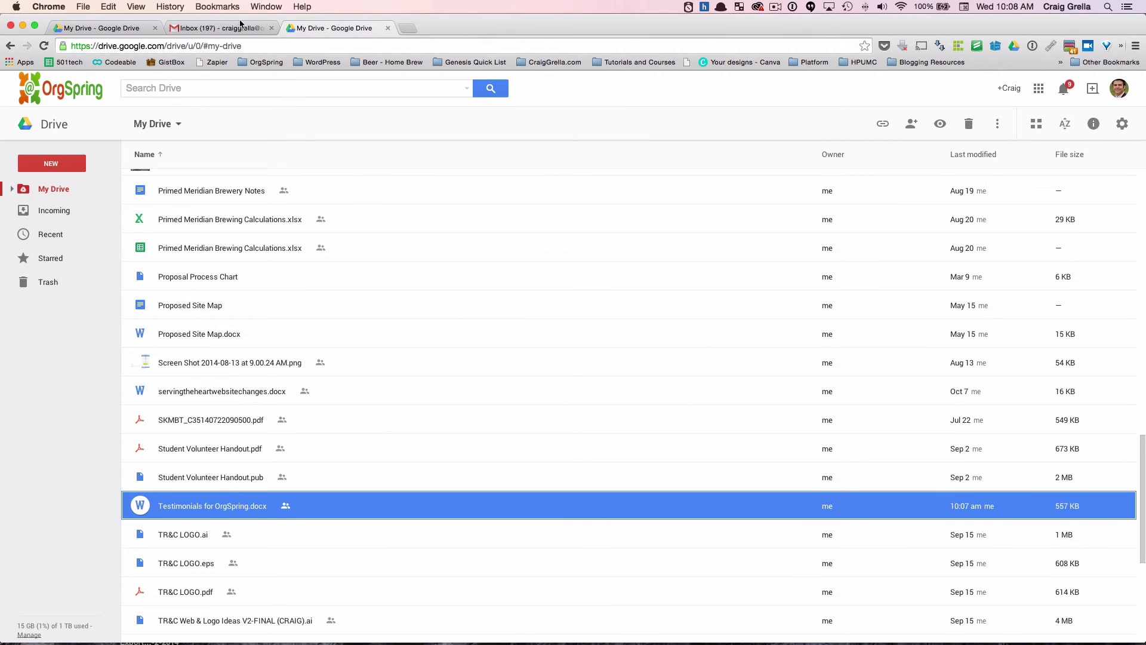
# Open the Testimonials share notification in Gmail and list the apps that can open the document
pyautogui.click(233, 29)
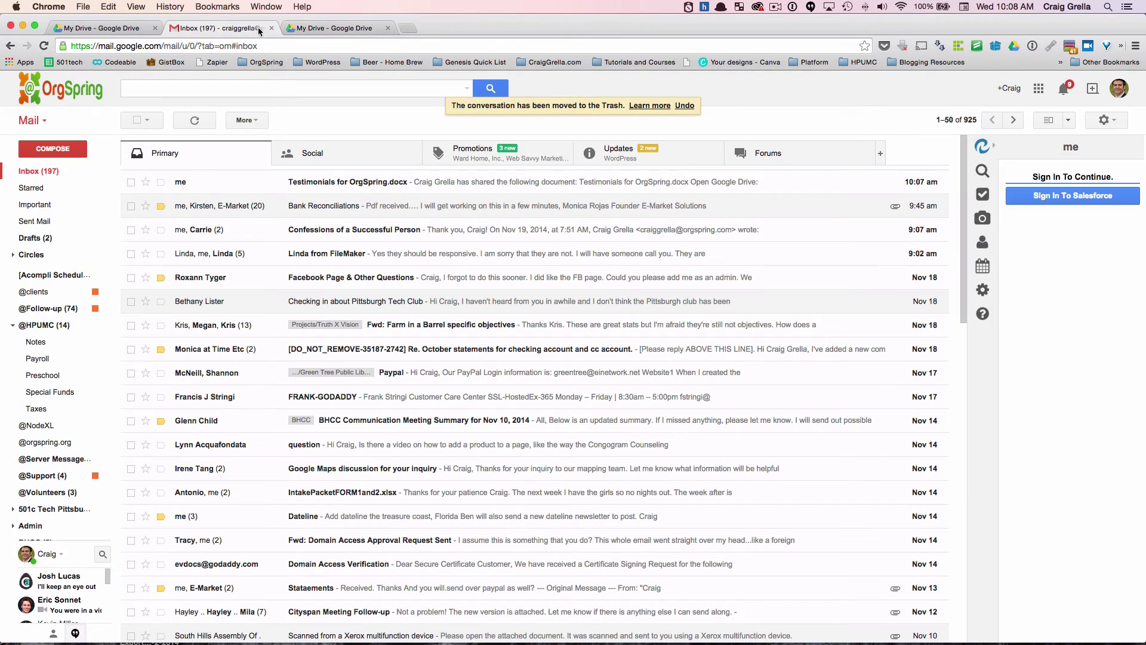
pyautogui.click(354, 182)
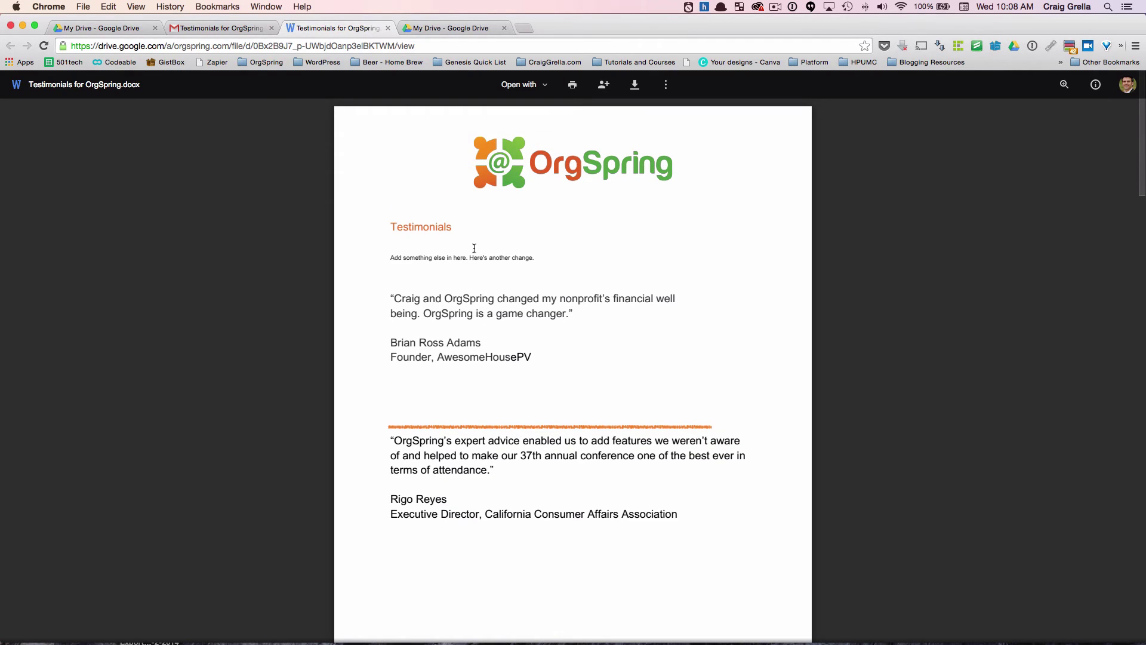
pyautogui.scroll(-2, 424, 283)
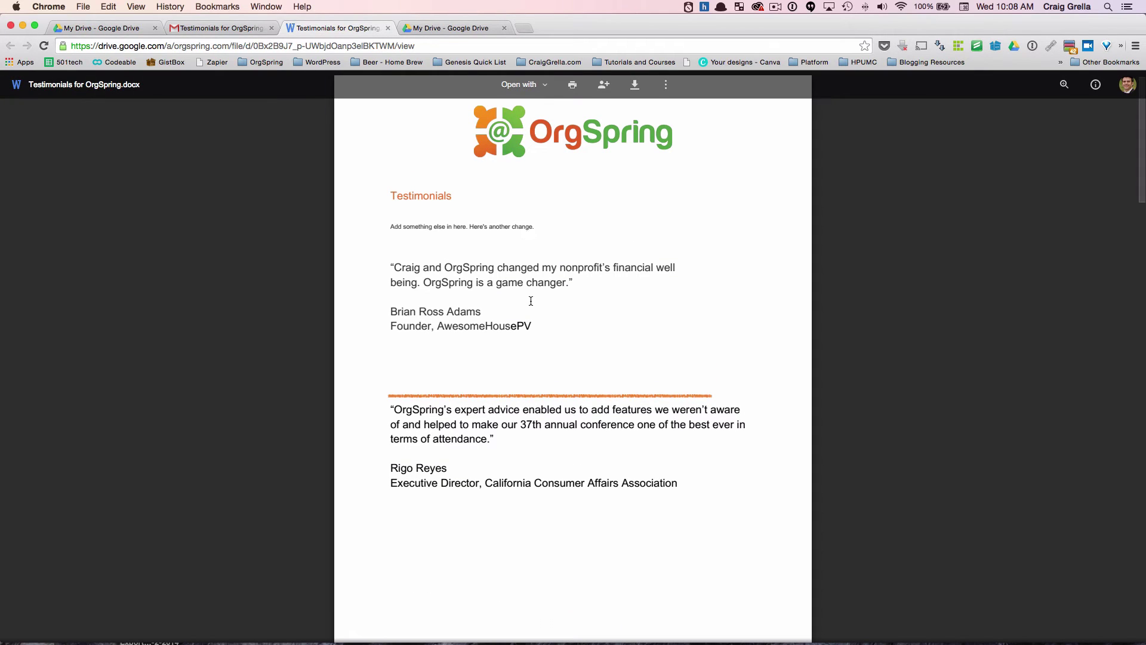
pyautogui.click(544, 85)
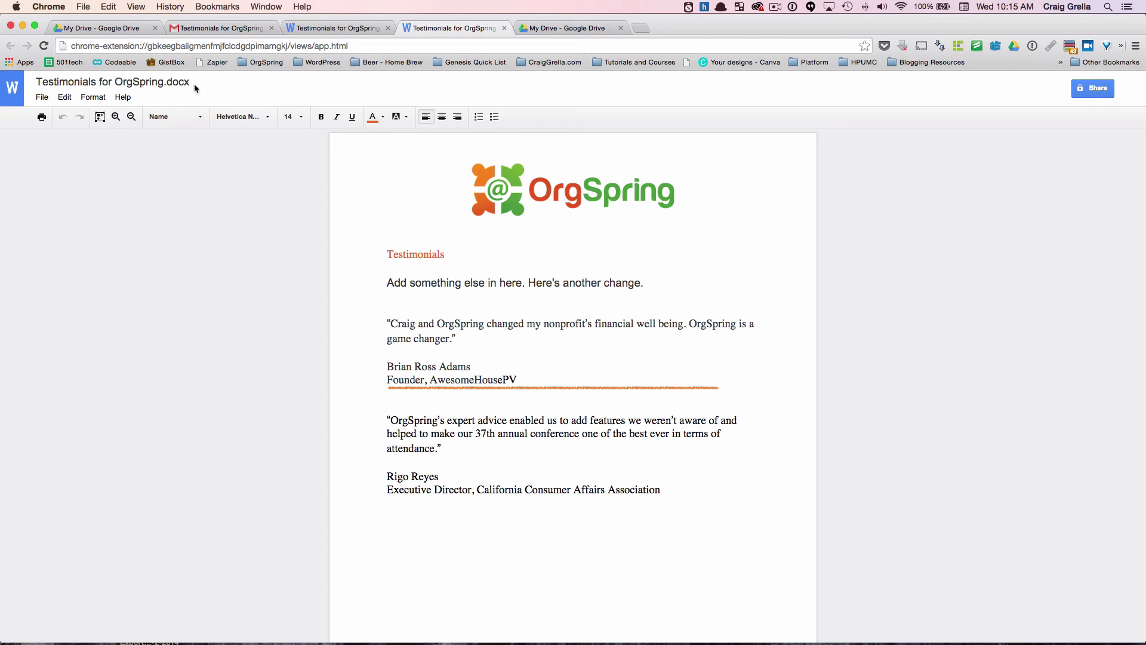
pyautogui.click(581, 26)
pyautogui.moveTo(448, 632)
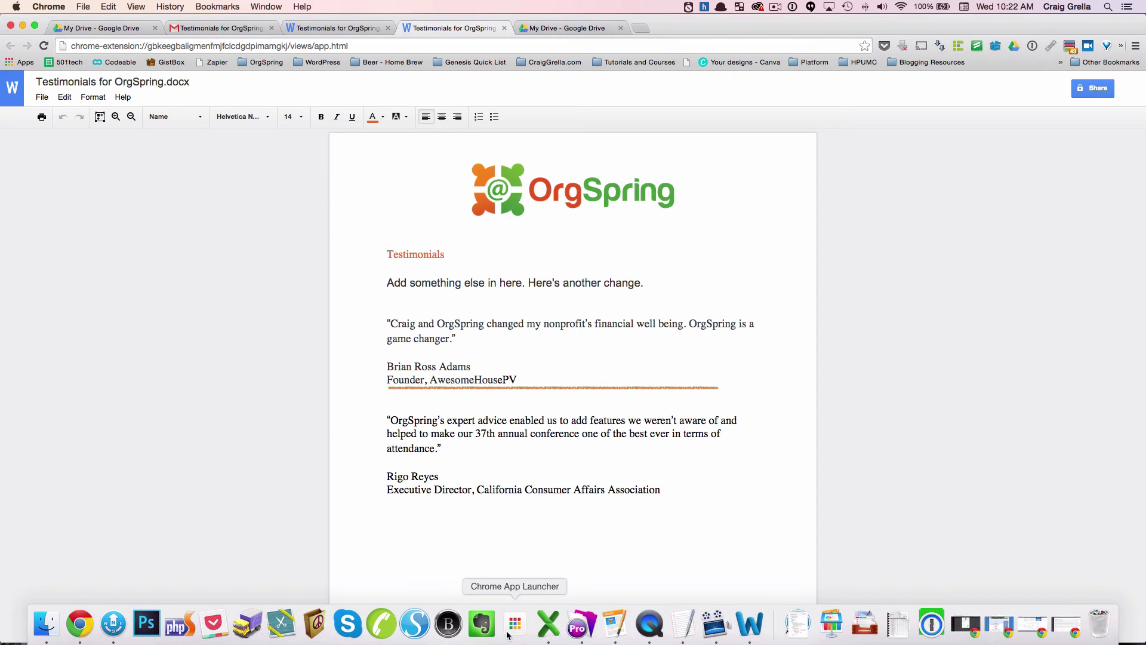
# Launch Excel and open OrgSpring Excel.xlsx from the recent files list
pyautogui.click(547, 631)
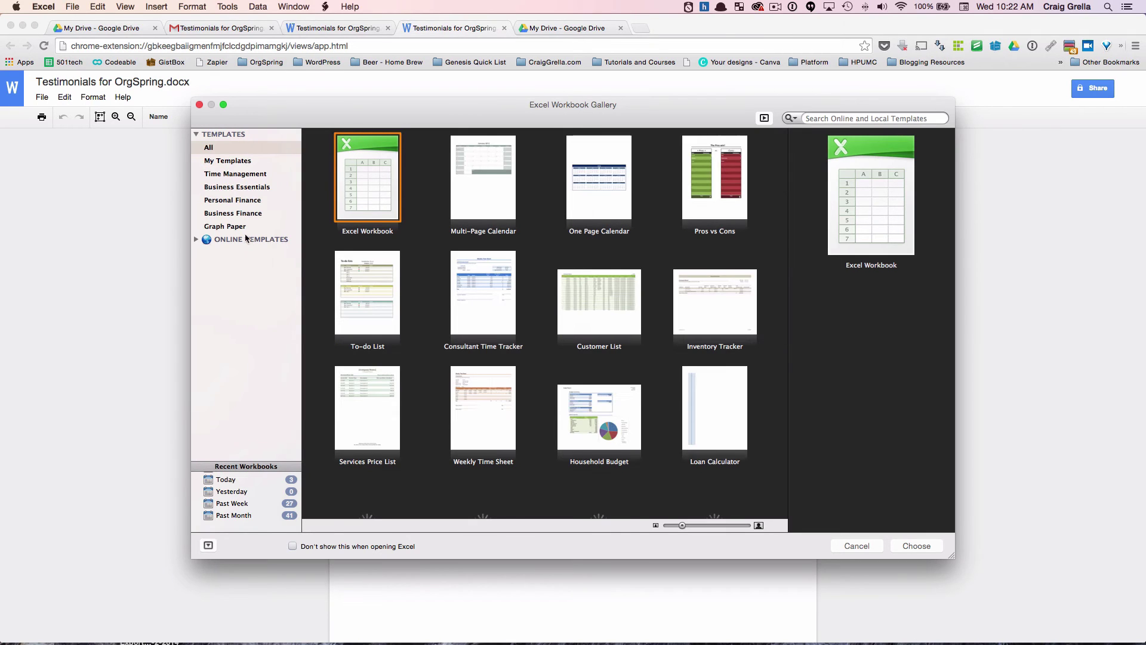
pyautogui.click(72, 6)
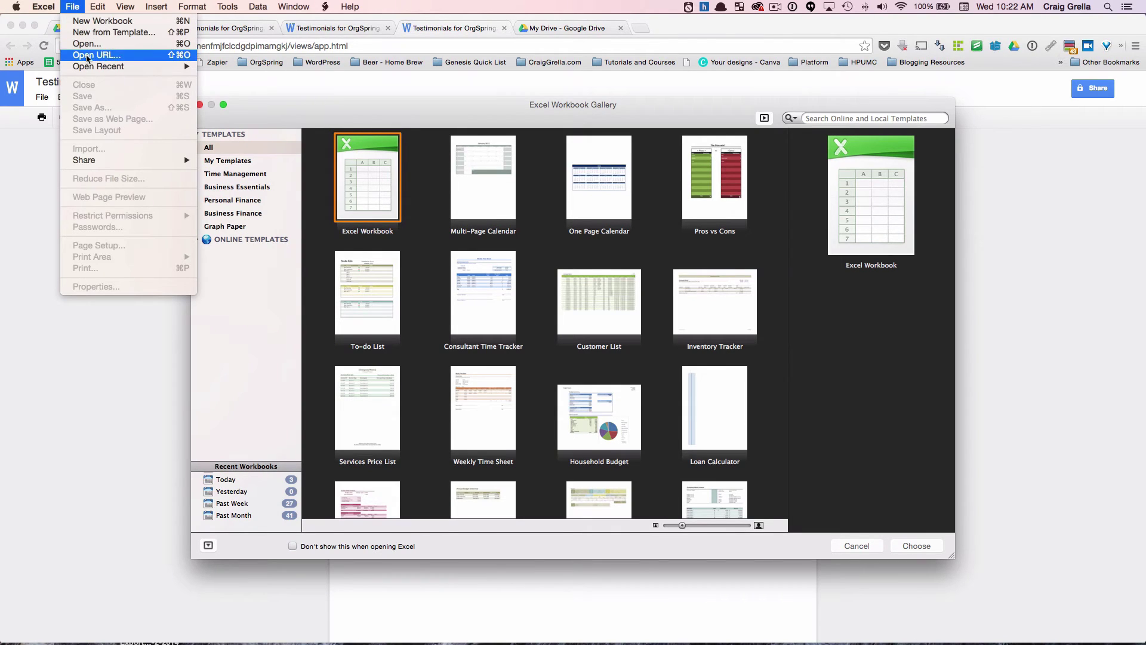
pyautogui.moveTo(91, 67)
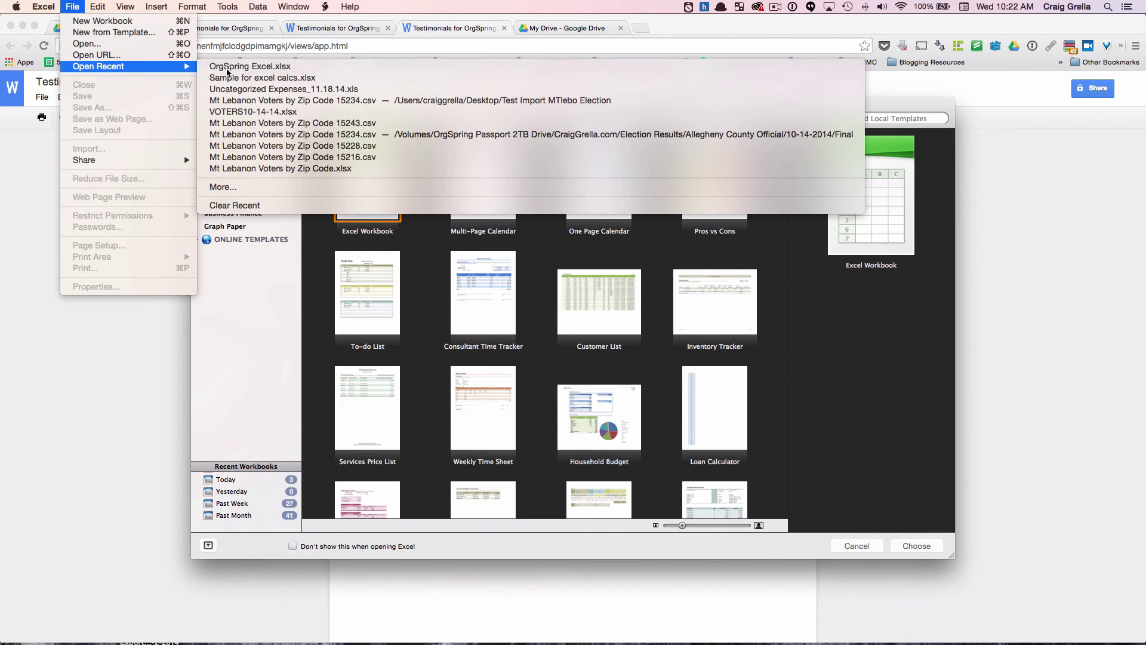
pyautogui.click(225, 68)
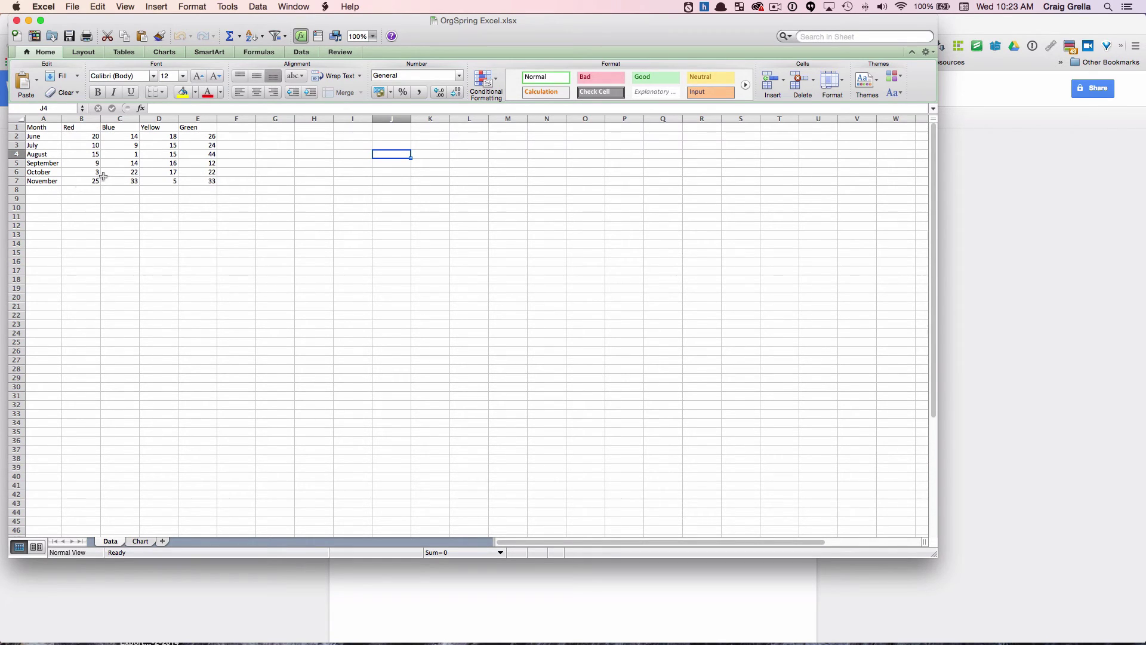
# Compare the Chart sheet's column chart with the monthly Data table
pyautogui.click(142, 541)
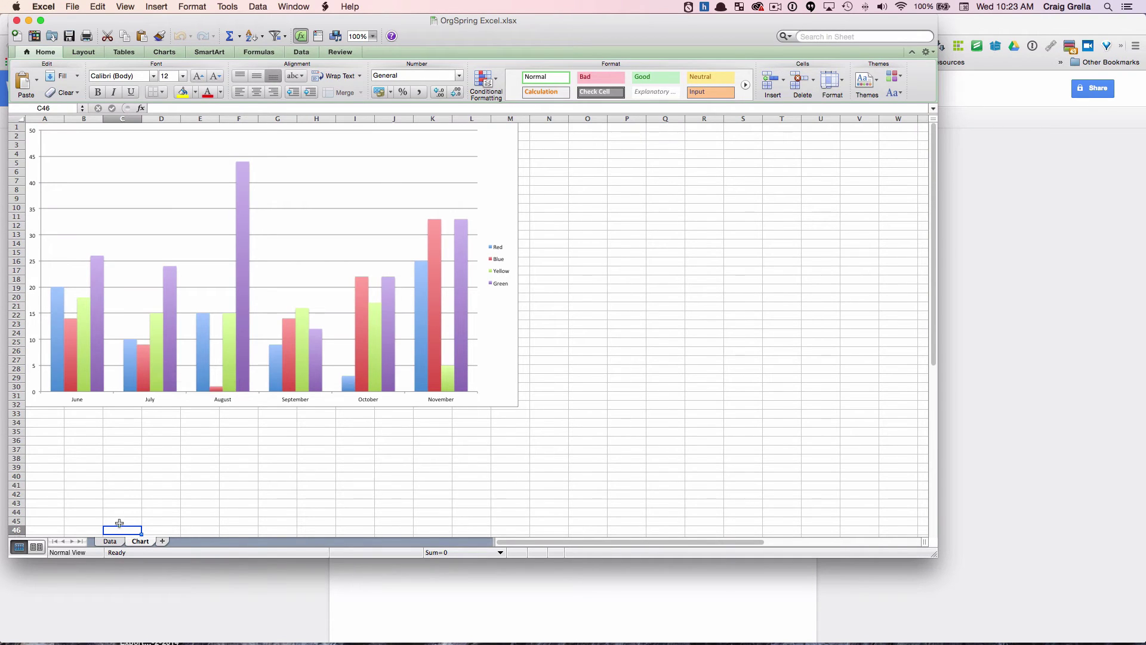
pyautogui.click(116, 545)
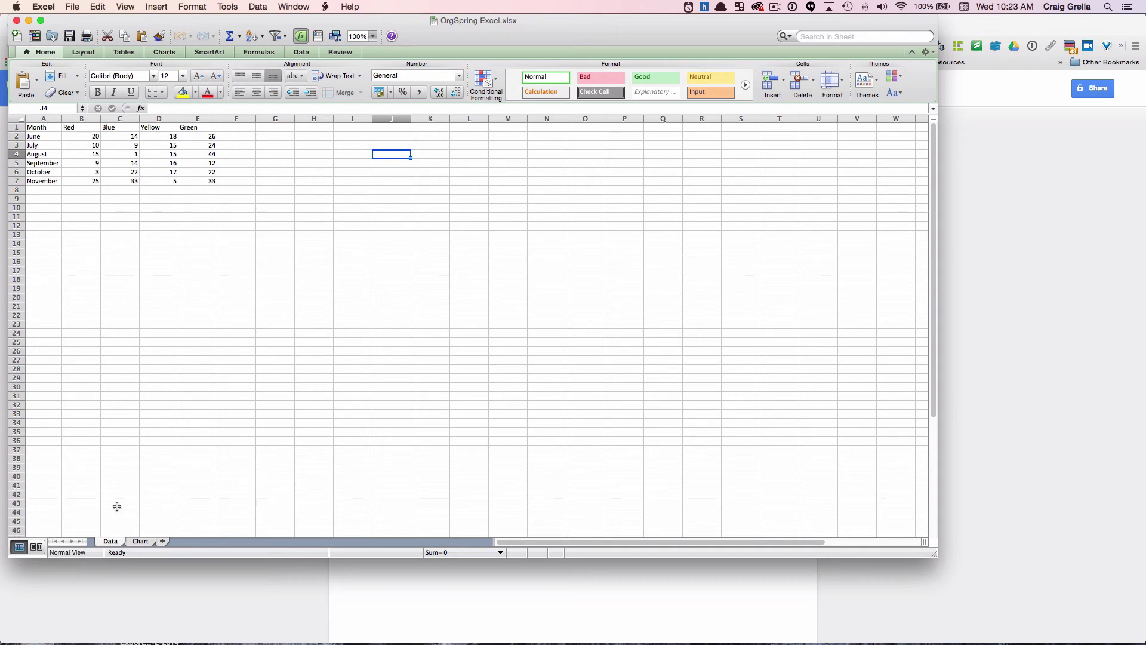
pyautogui.click(147, 542)
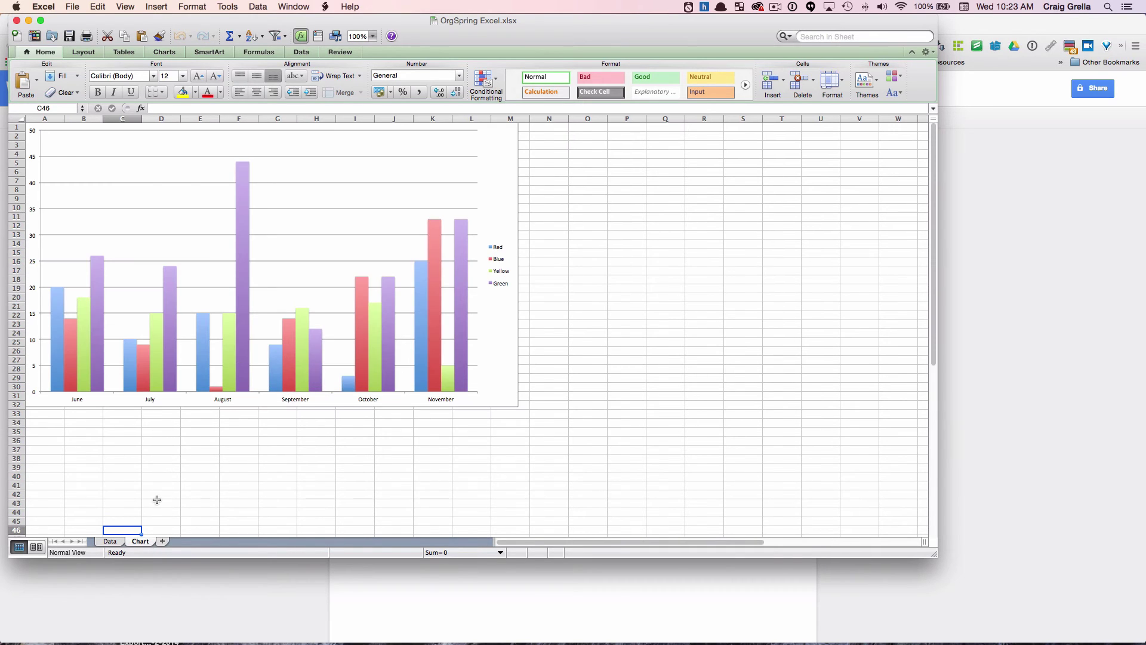
pyautogui.click(110, 542)
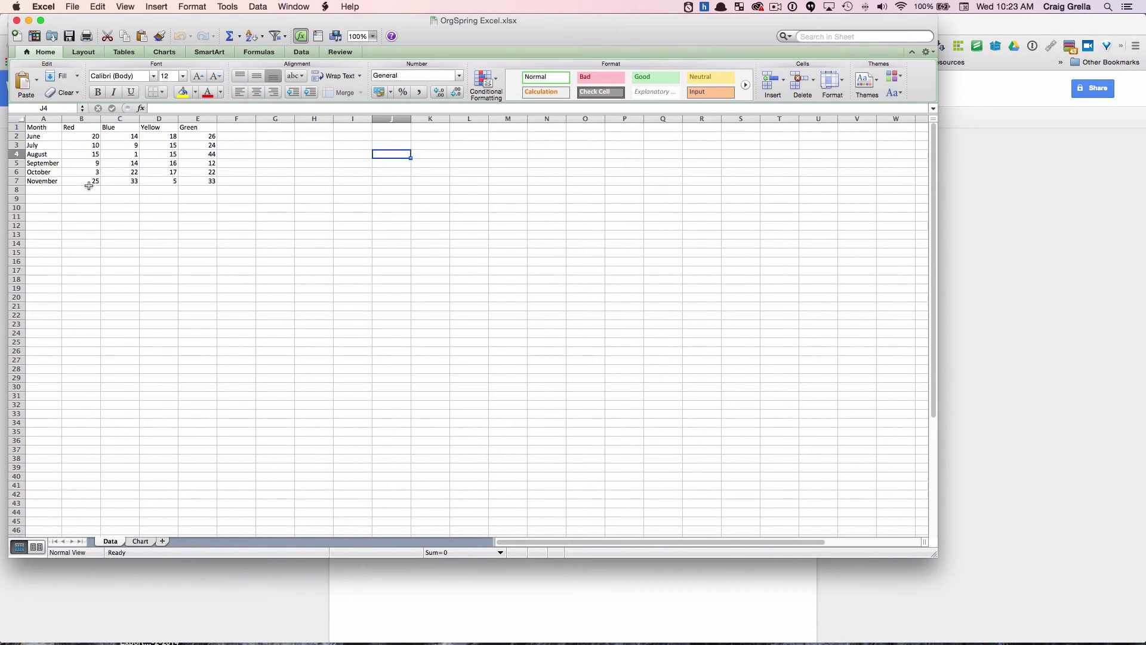
# Change November's Red value in B7 to 125 and view the chart spike
pyautogui.click(88, 180)
pyautogui.write('125')
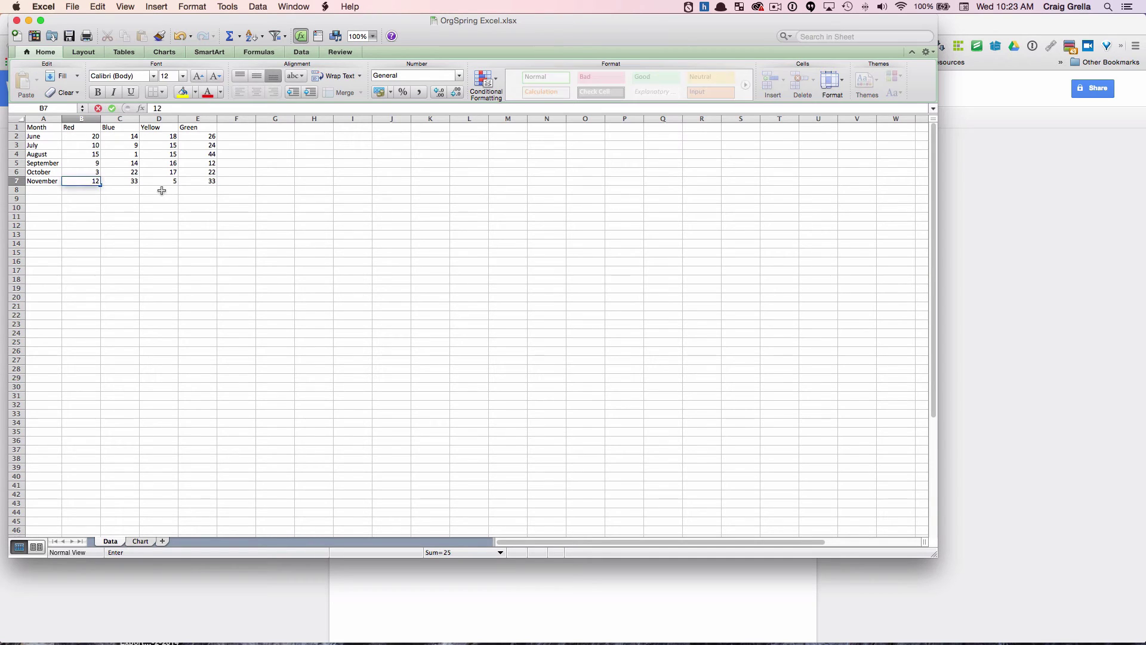
pyautogui.click(150, 217)
pyautogui.click(149, 544)
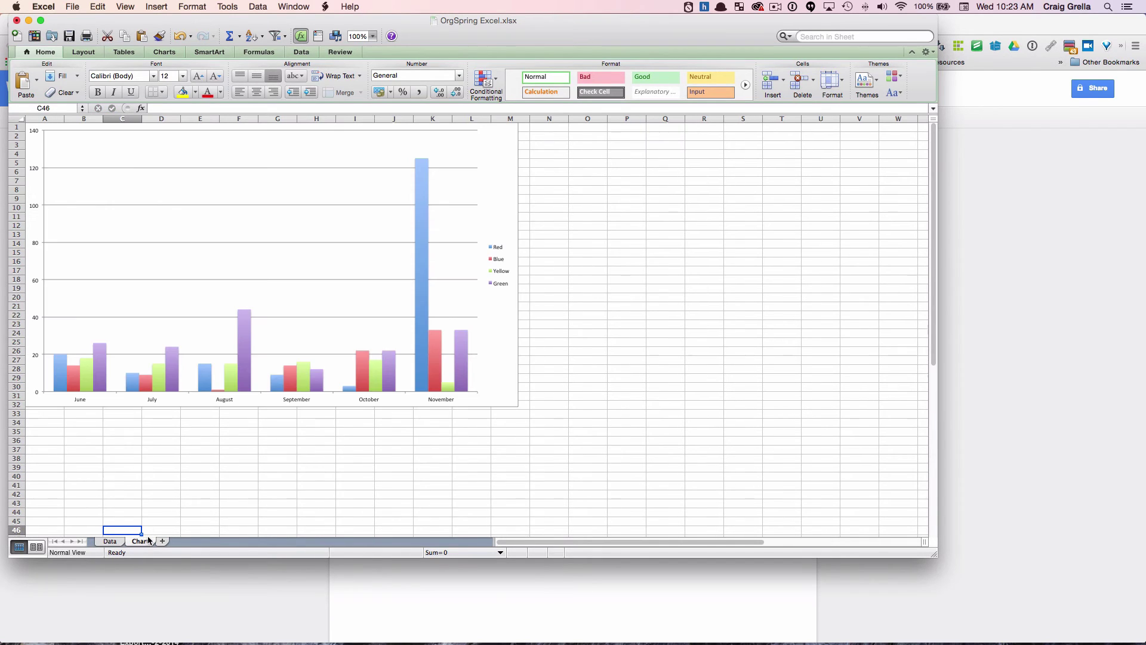
pyautogui.moveTo(420, 181)
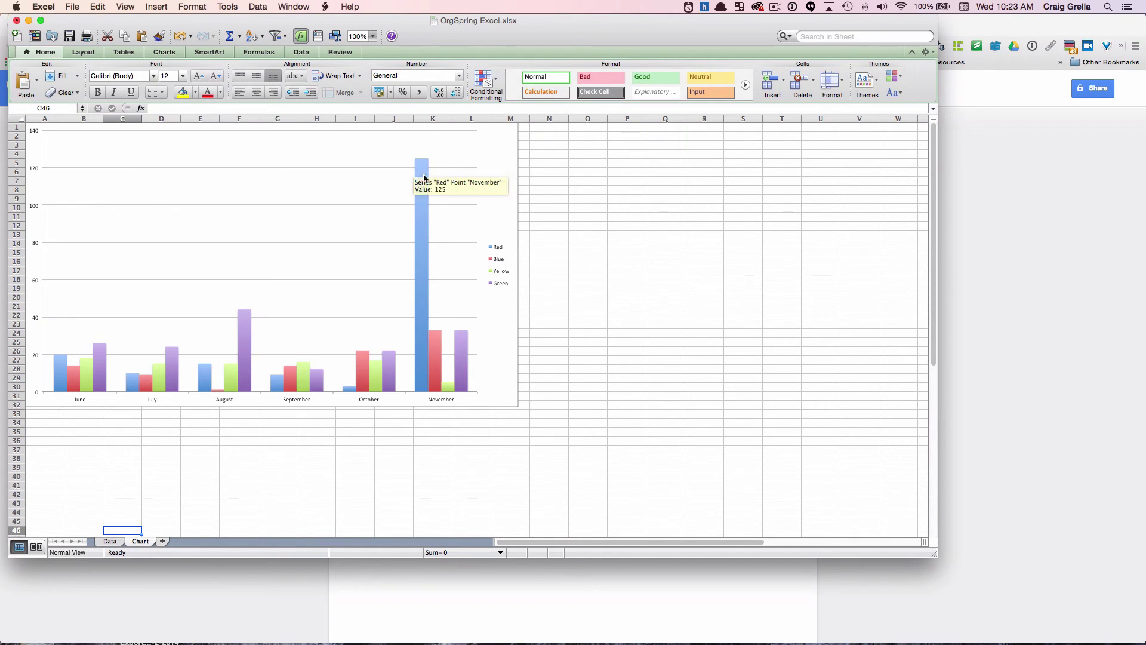
# Restore B7 to 25 and confirm the chart shows the original values
pyautogui.click(116, 543)
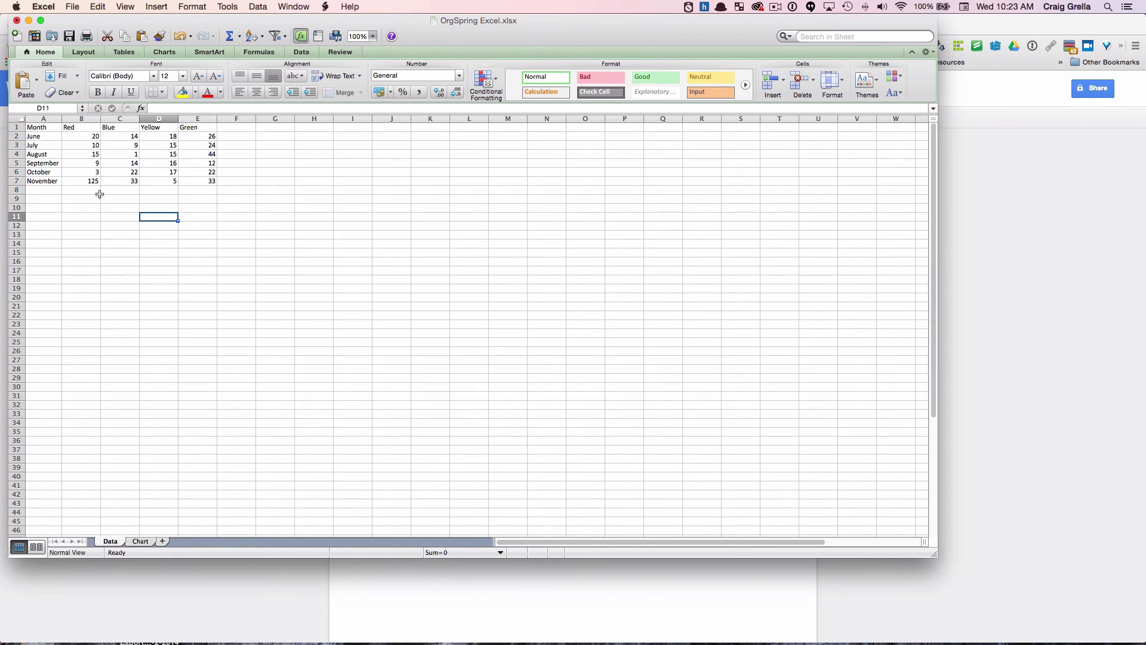
pyautogui.click(86, 181)
pyautogui.write('25')
pyautogui.press('Return')
pyautogui.click(143, 541)
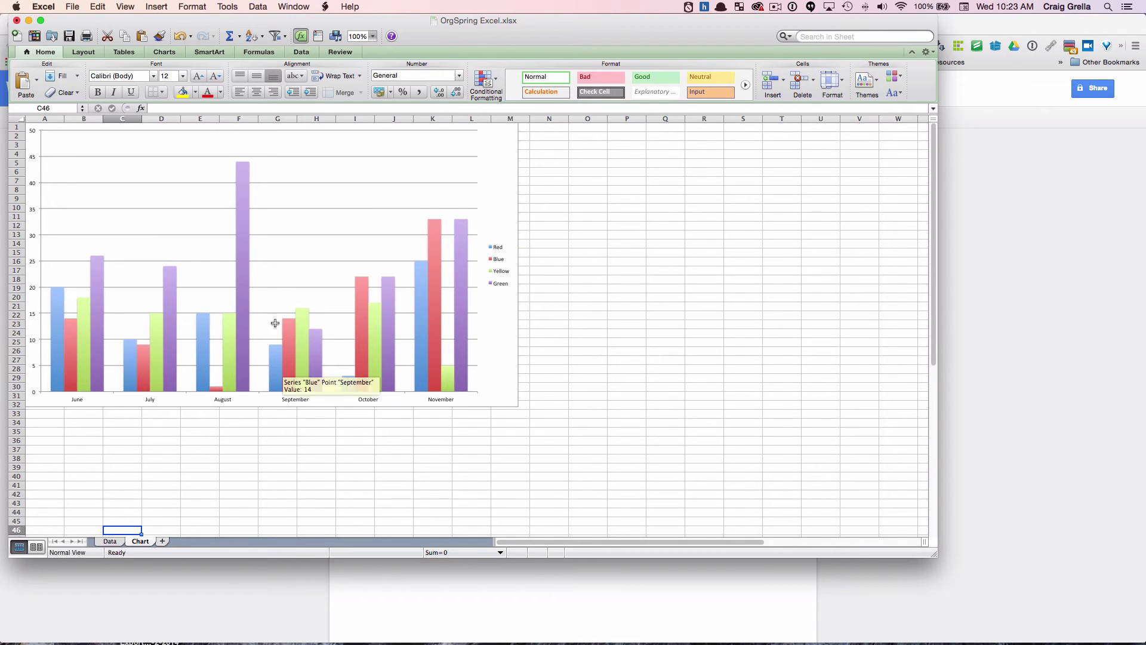
# Close both Testimonials document tabs in the browser
pyautogui.click(399, 579)
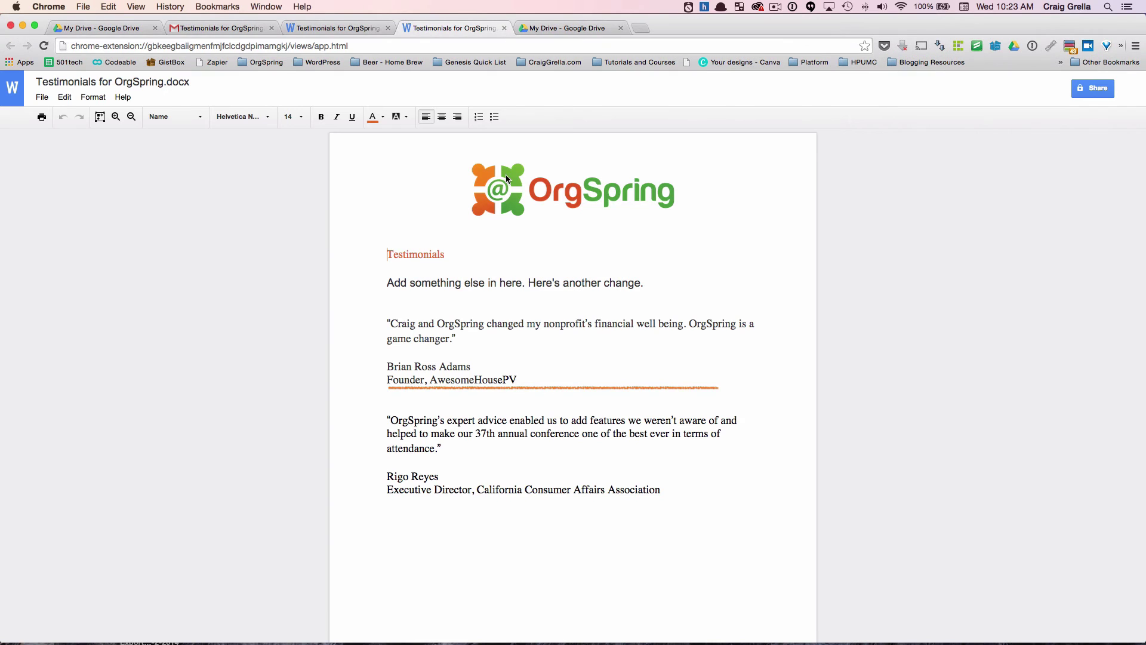
pyautogui.click(504, 27)
pyautogui.click(388, 28)
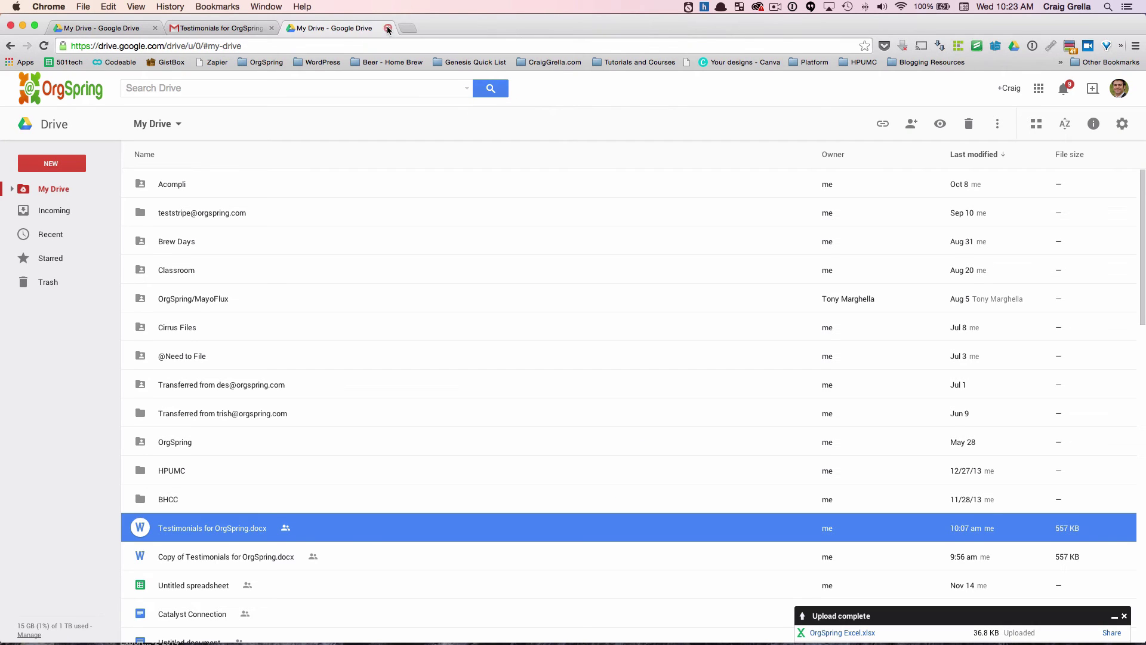
# Upload OrgSpring Excel.xlsx from the computer to Google Drive
pyautogui.click(51, 165)
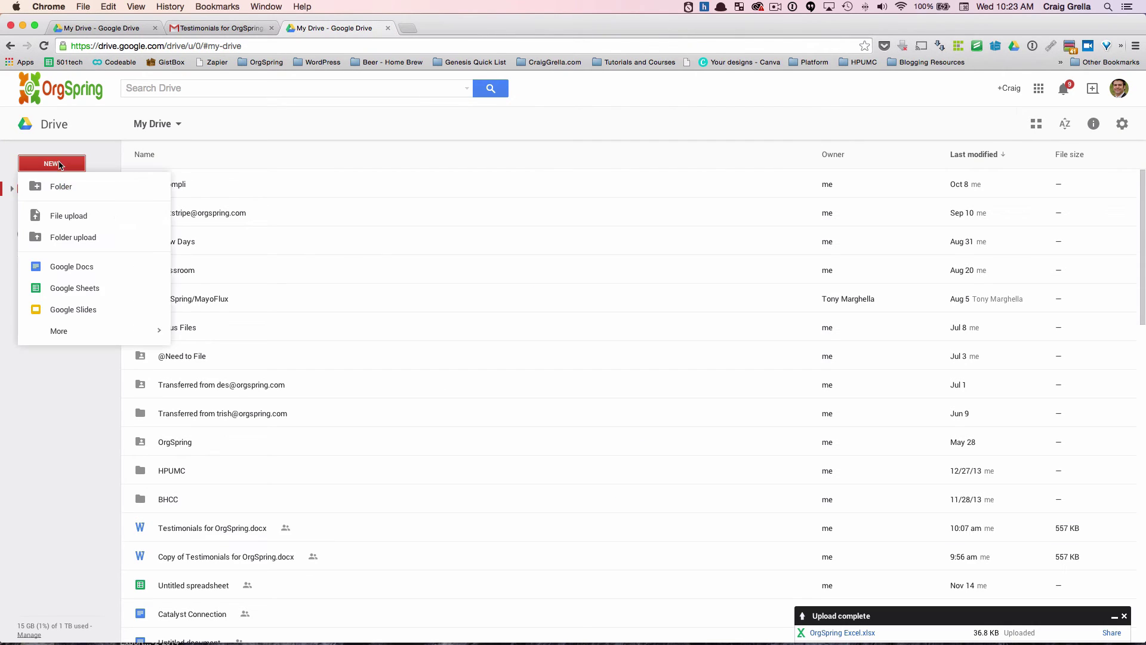
pyautogui.click(70, 216)
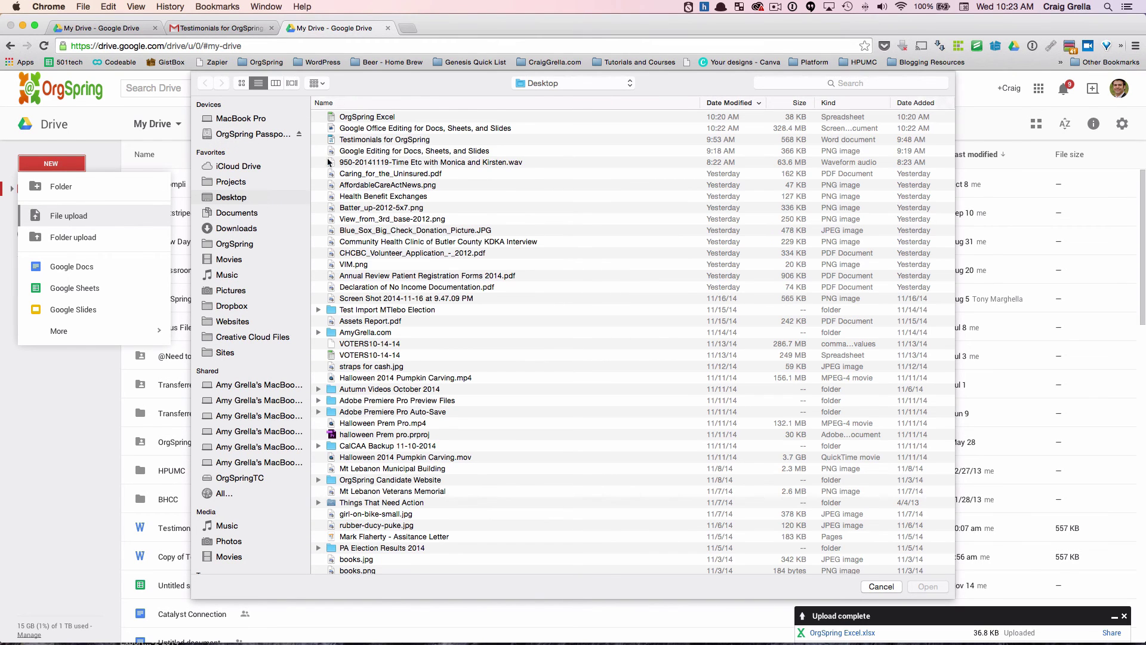
pyautogui.click(367, 141)
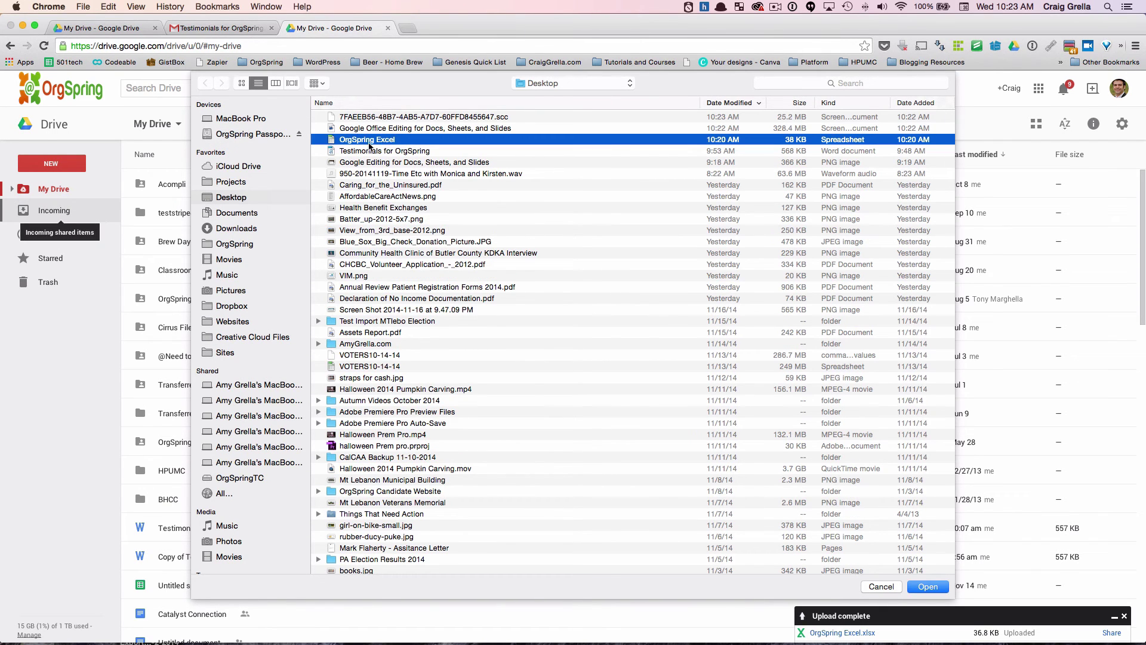
pyautogui.doubleClick(364, 141)
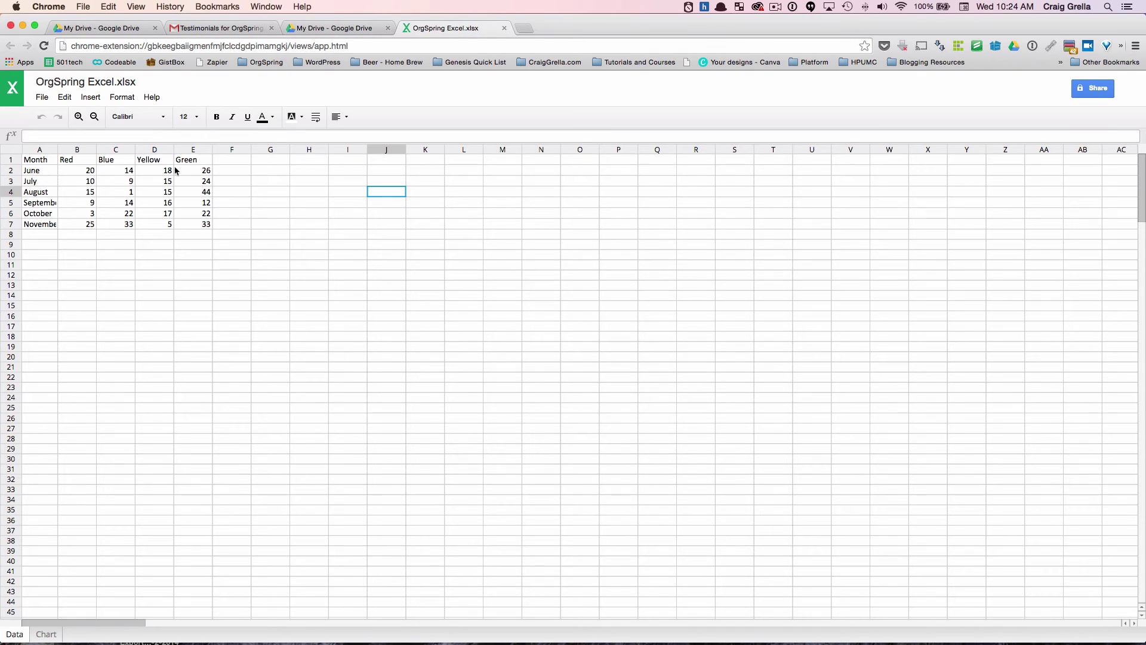
# Enter 125 as November's Red value in cell B7 of the Data sheet
pyautogui.click(53, 634)
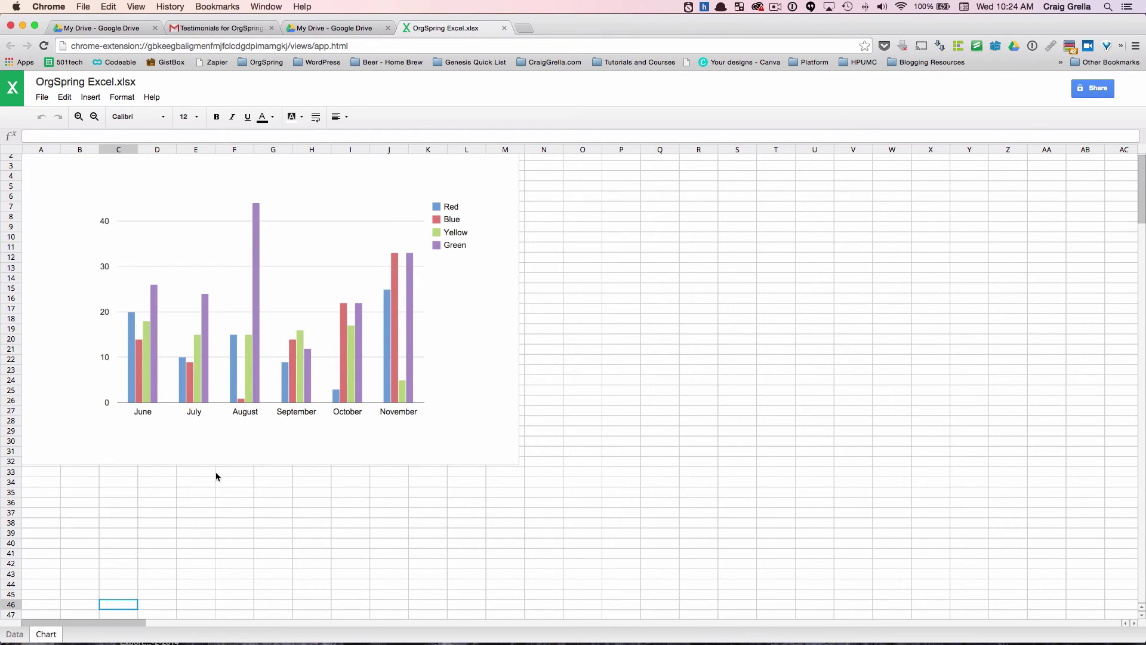
pyautogui.click(15, 634)
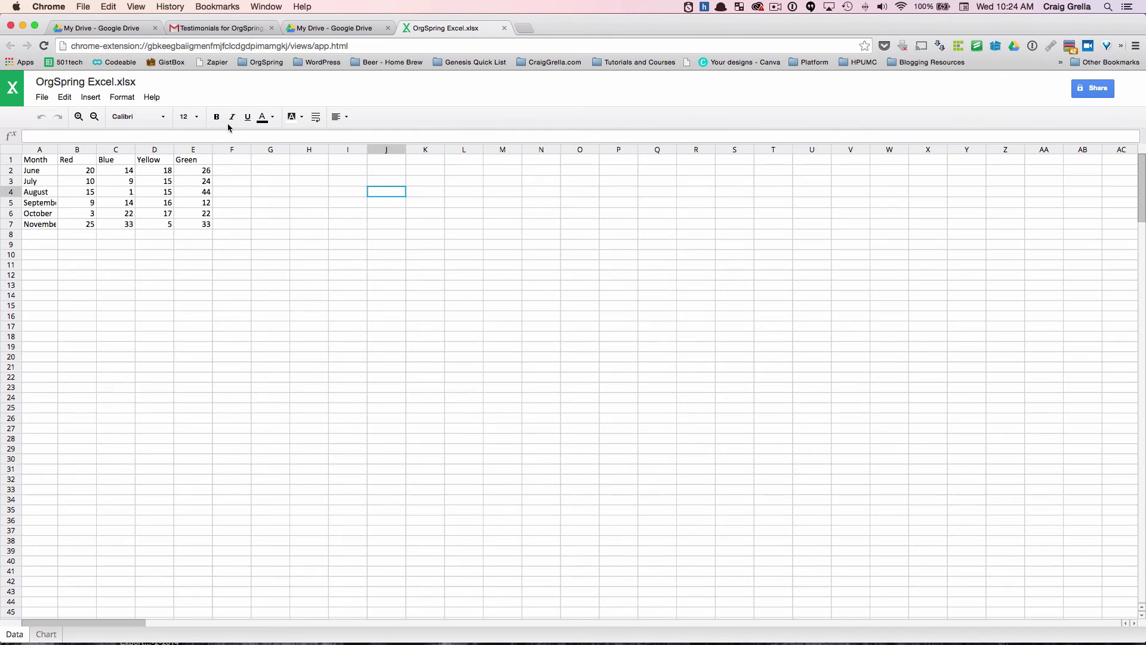
pyautogui.click(89, 223)
pyautogui.write('125')
pyautogui.click(94, 255)
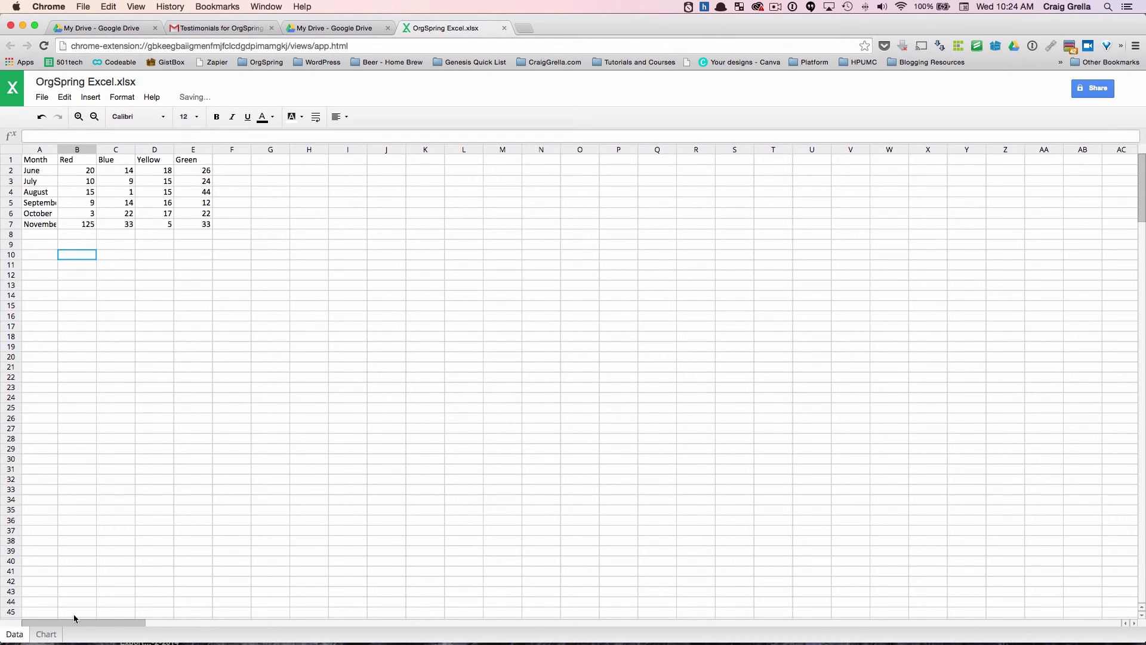
# Confirm the chart shows November Red at 125, then browse the File and Edit menus
pyautogui.click(45, 634)
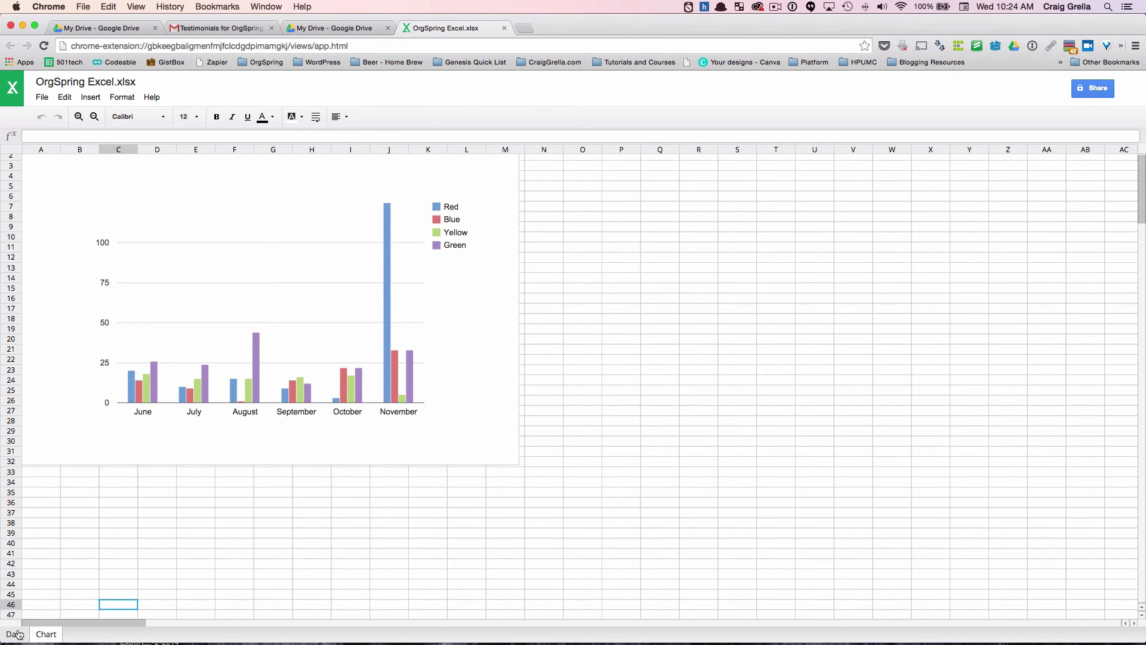
pyautogui.click(15, 634)
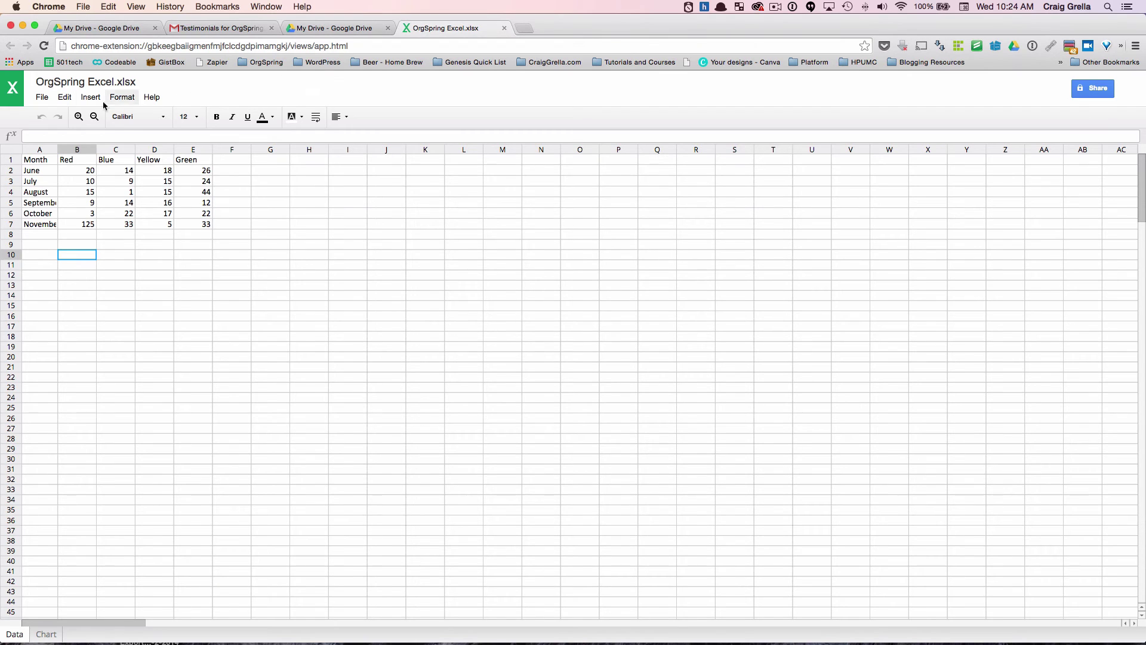
pyautogui.click(48, 98)
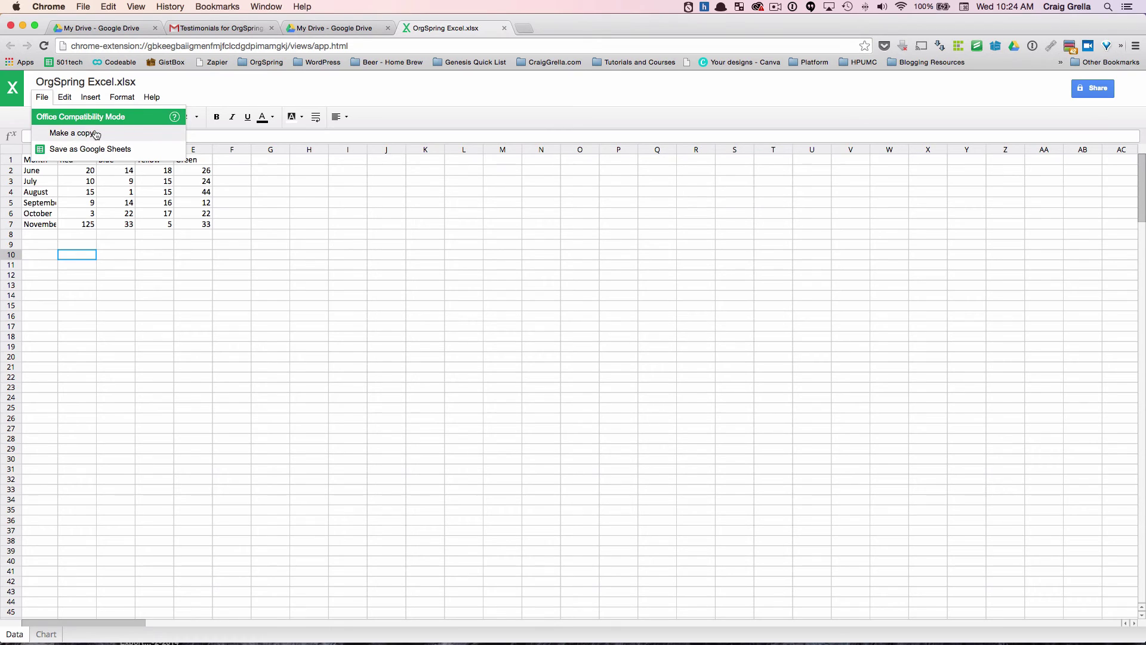
pyautogui.click(143, 279)
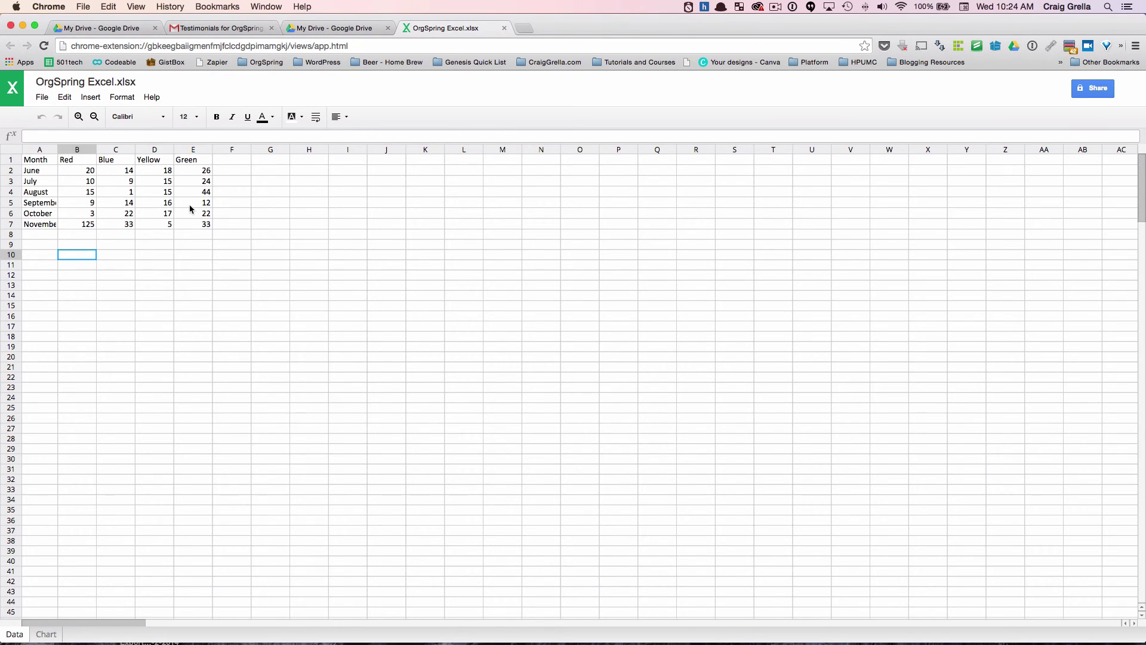
pyautogui.click(41, 96)
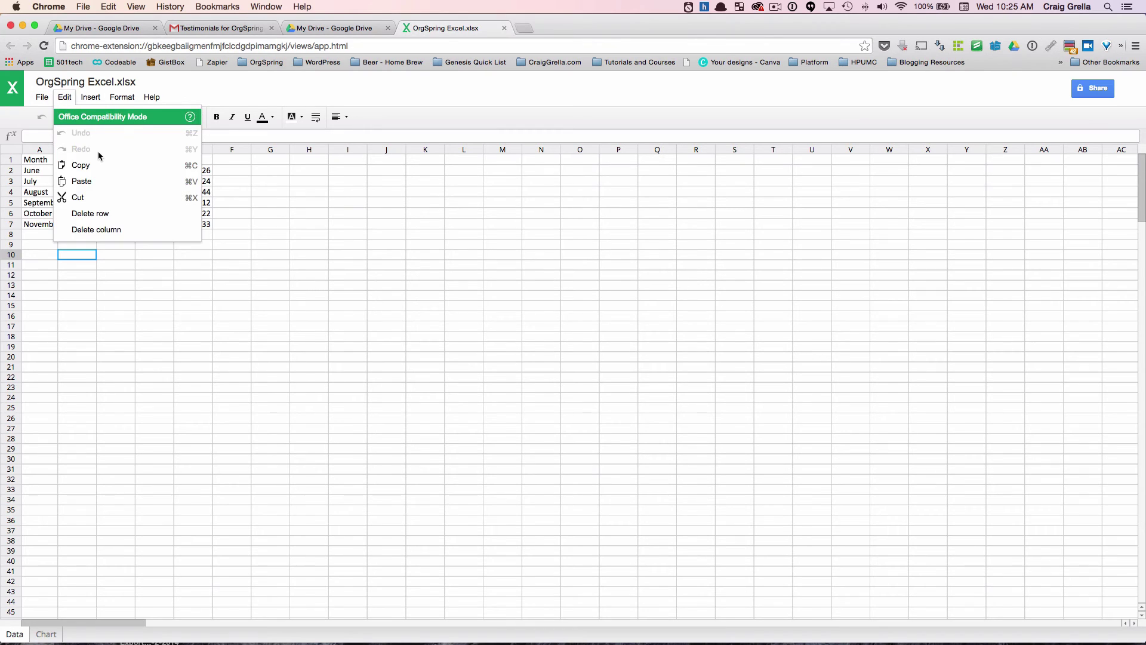